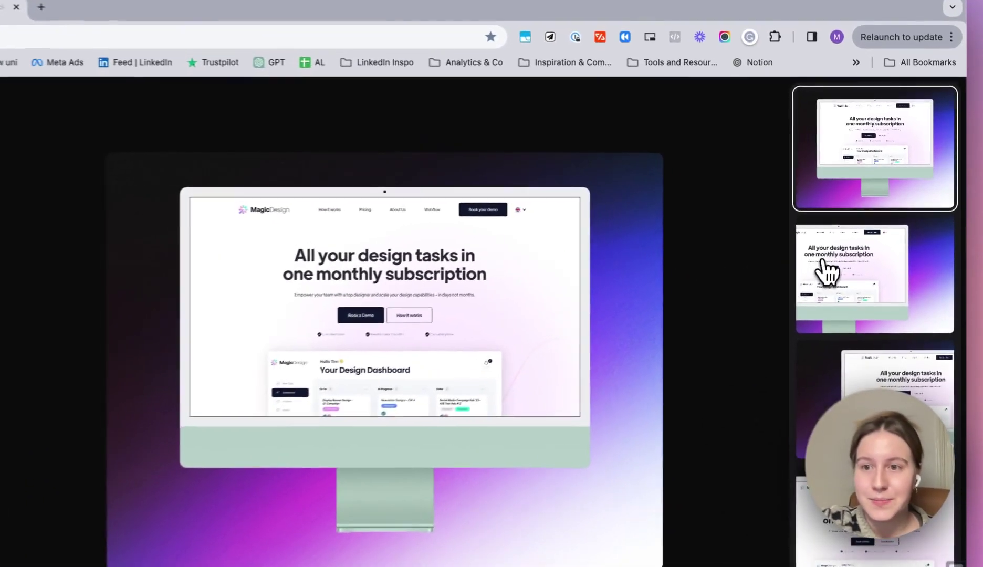
- Preview the second layout with the iMac shifted sideways and return to the centred first layout
click(856, 246)
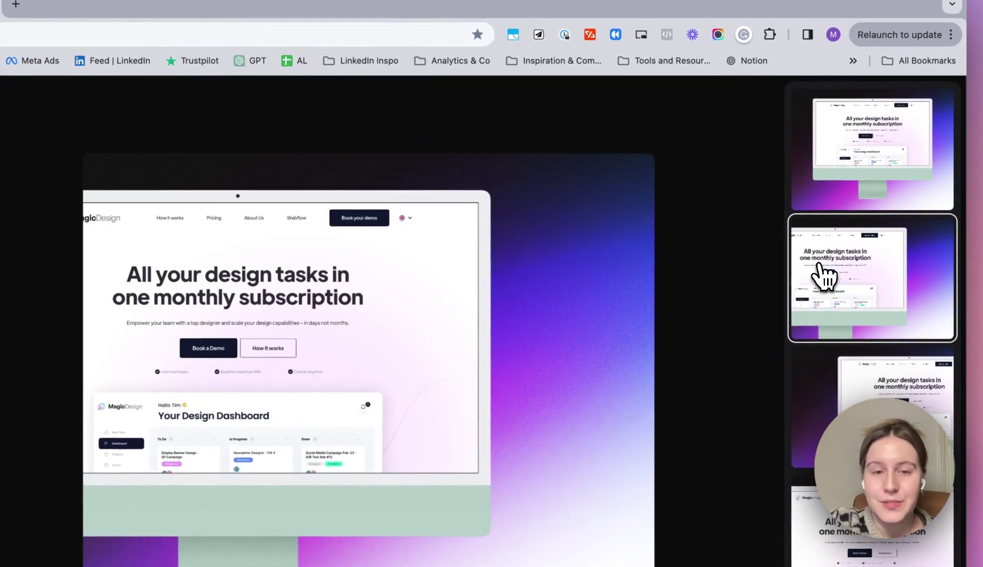
click(806, 186)
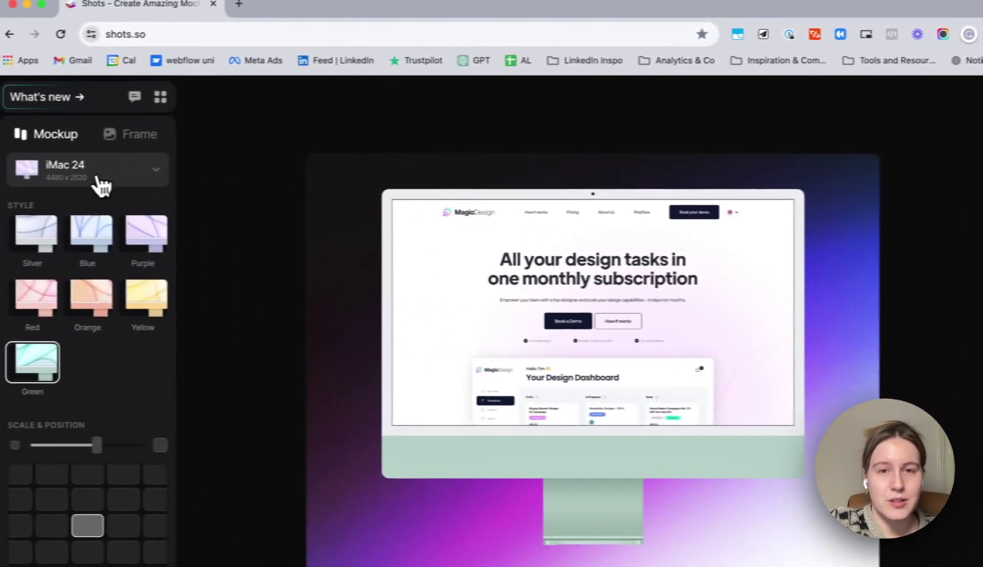
- Try the Screenshot and Browser mockups for the website image
click(107, 178)
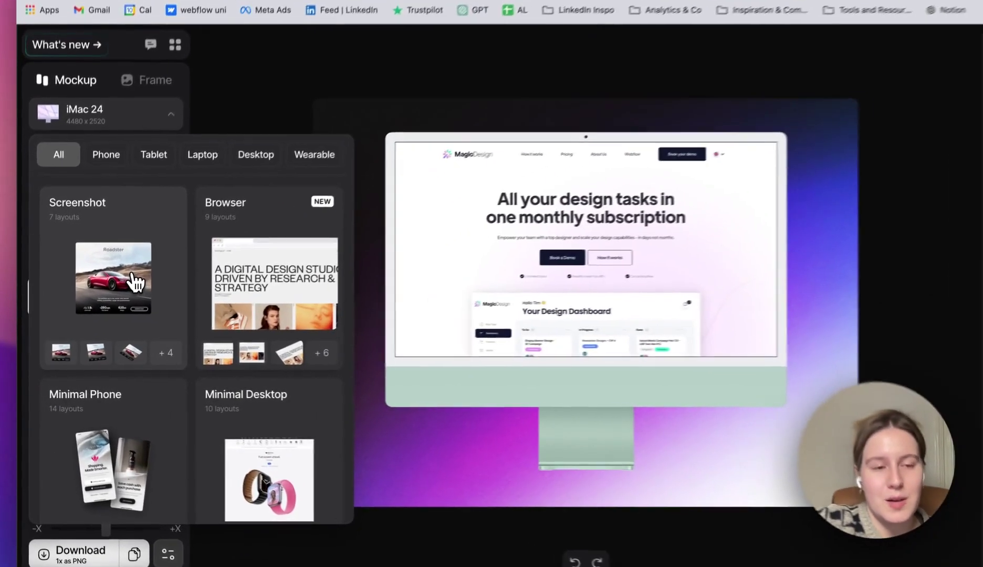
click(116, 302)
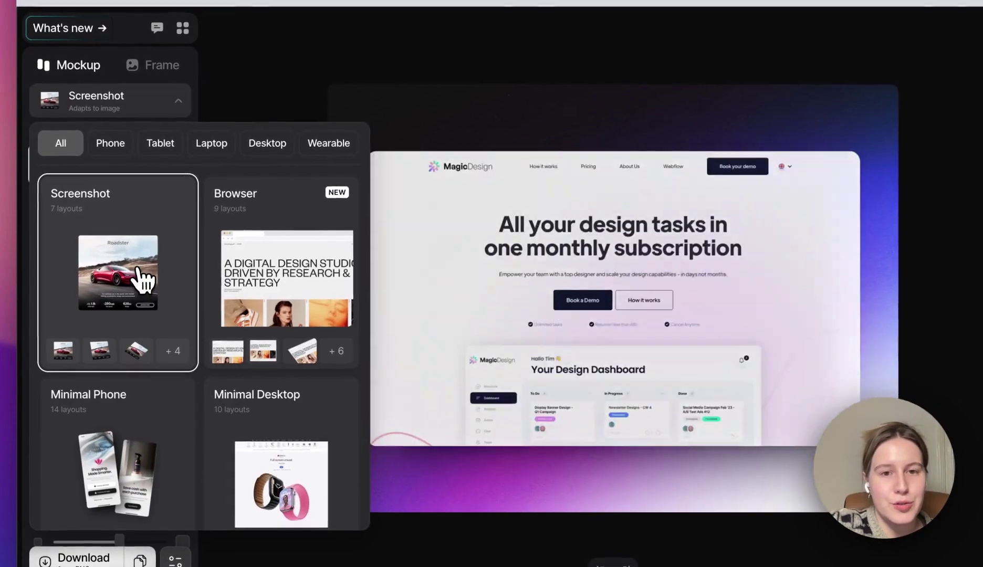
click(302, 317)
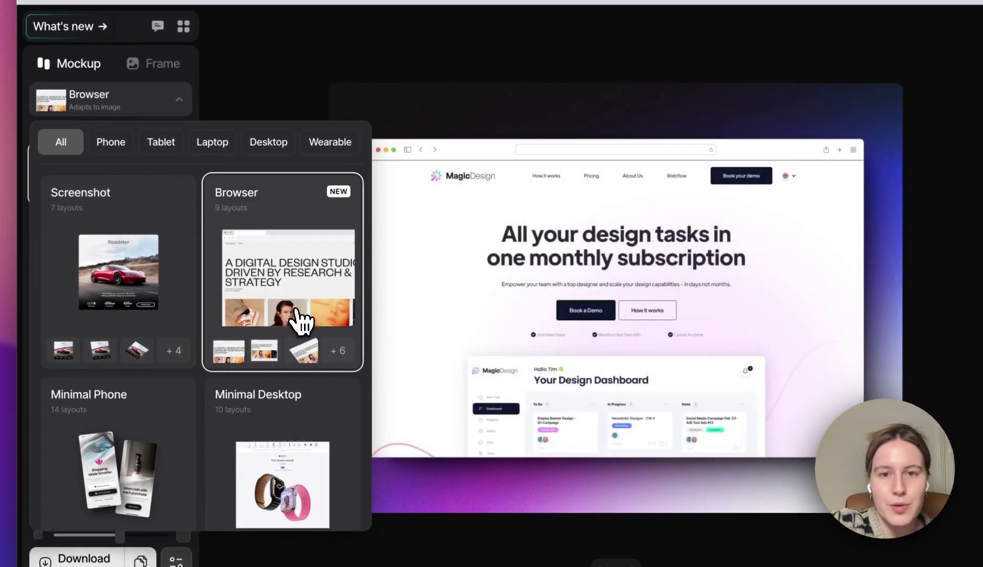
- Try the iPhone 15 and iPad Pro 13 as the device mockup
scroll(302, 318, down, 8)
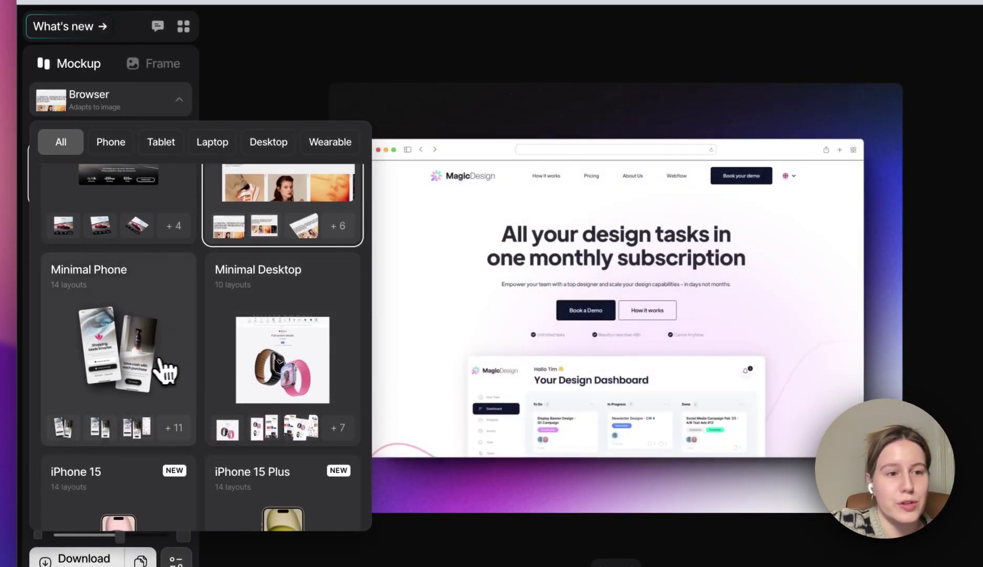
click(138, 374)
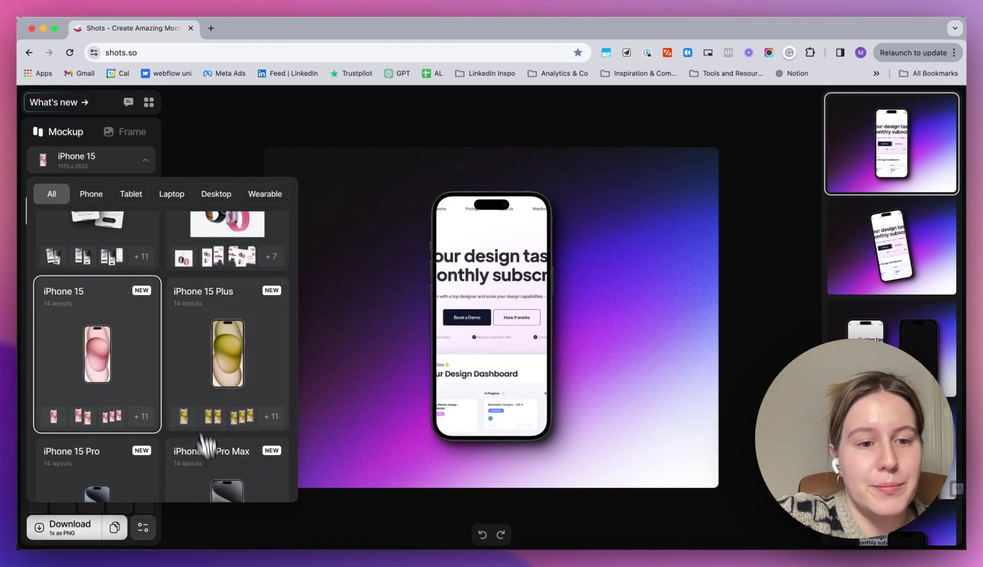
scroll(204, 450, down, 5)
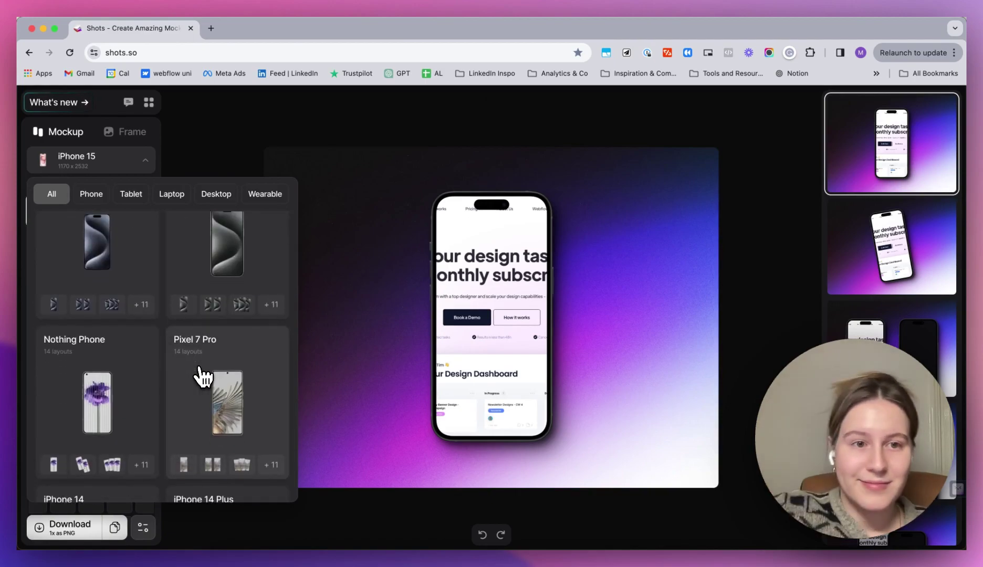
scroll(204, 377, up, 3)
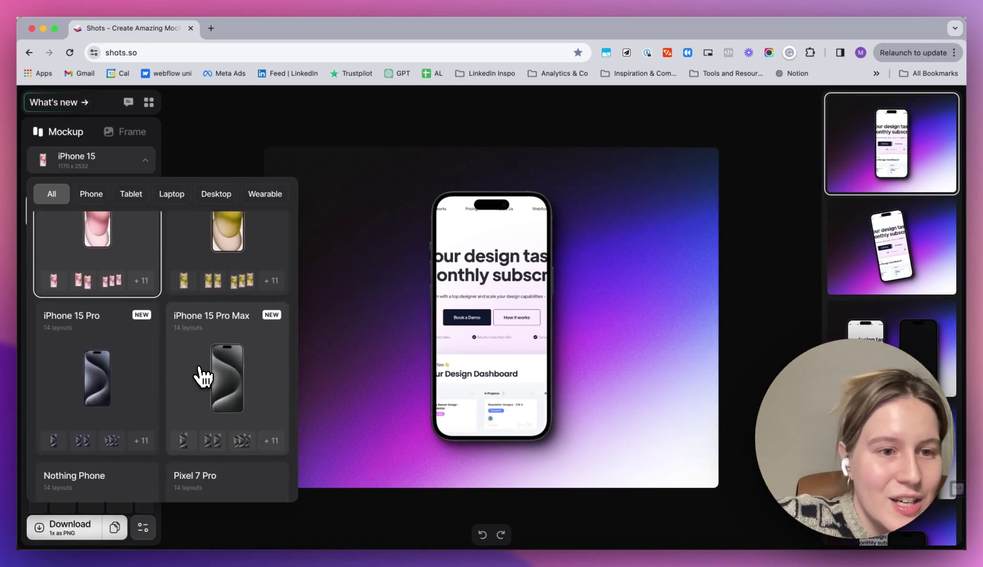
scroll(204, 377, down, 10)
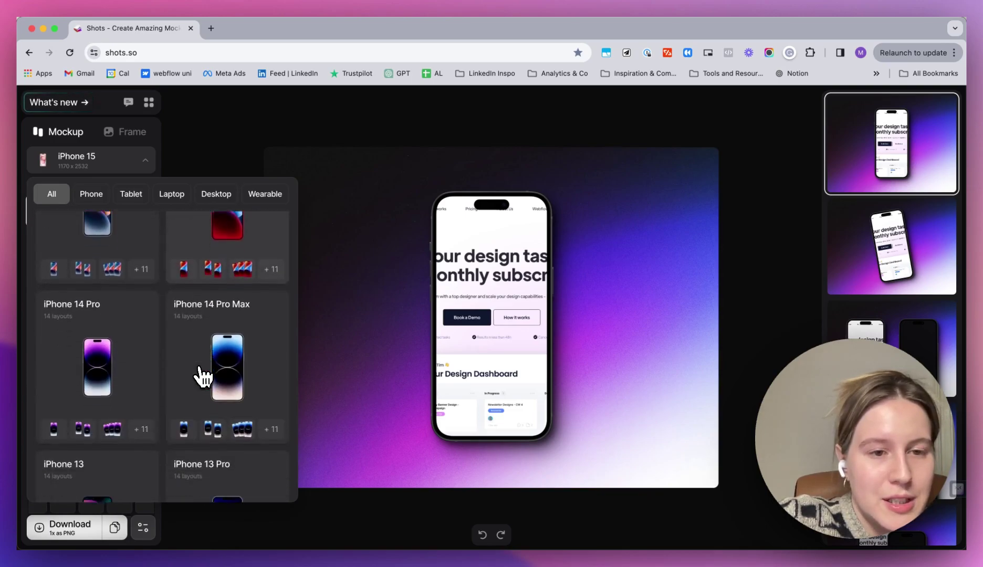
scroll(210, 362, up, 1)
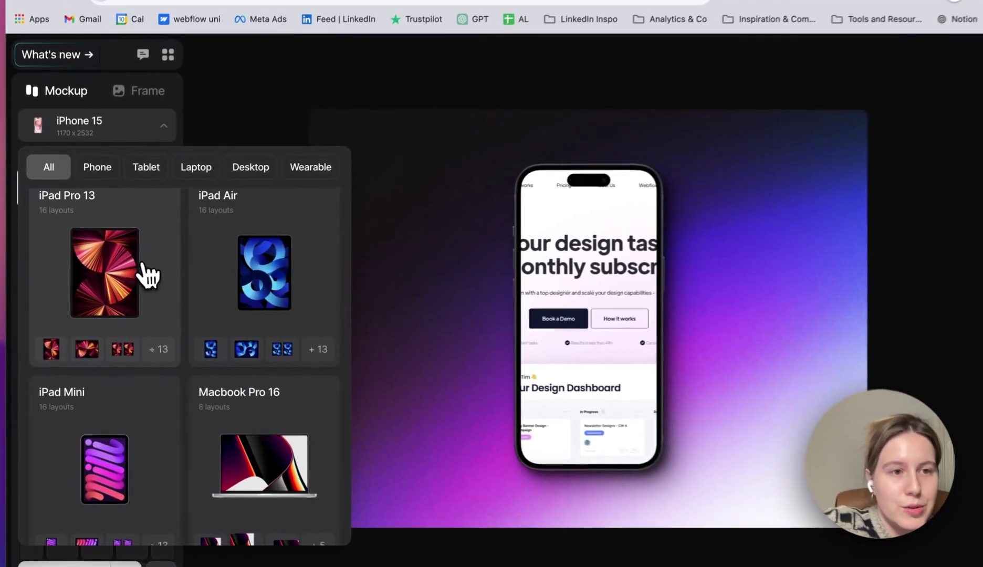
click(132, 284)
- Try the Macbook Pro 16 and Macbook Pro 15 as the device mockup
scroll(236, 404, down, 4)
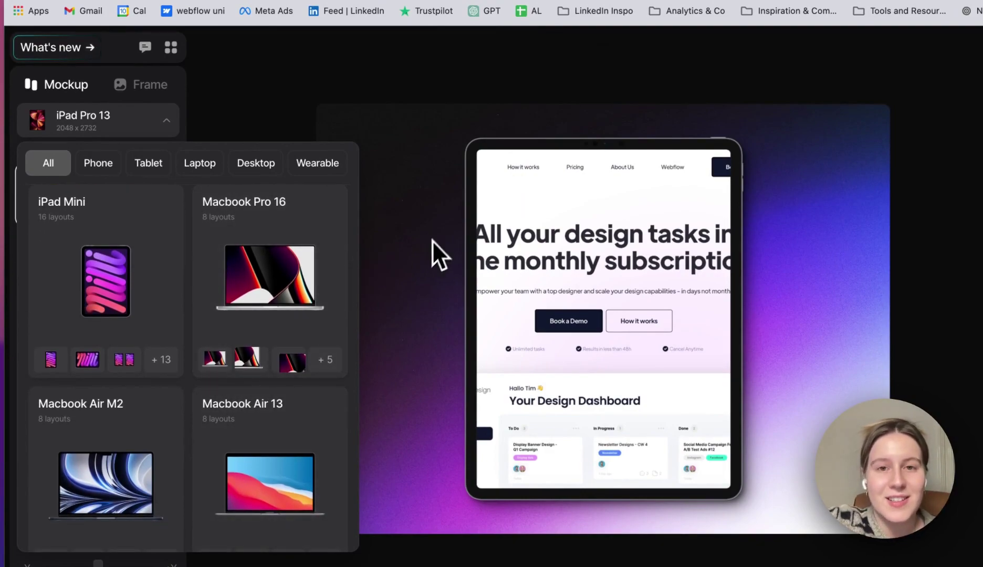
click(318, 260)
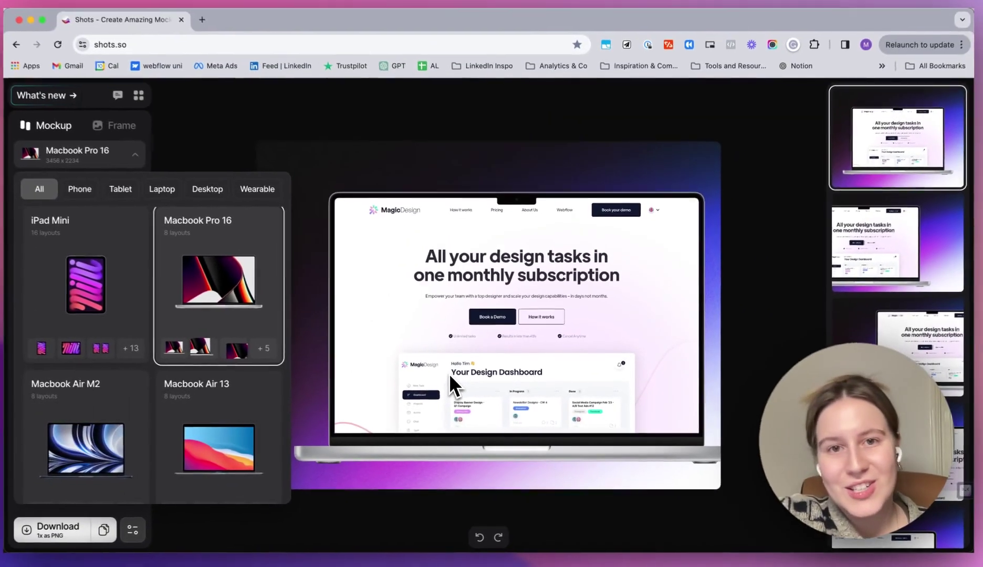
scroll(253, 446, down, 2)
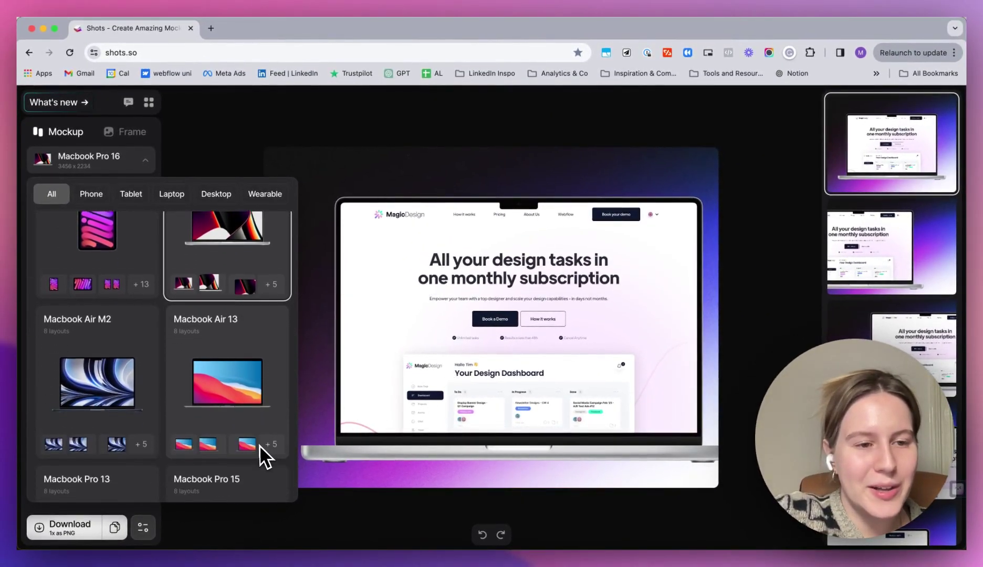
scroll(259, 445, down, 4)
click(245, 341)
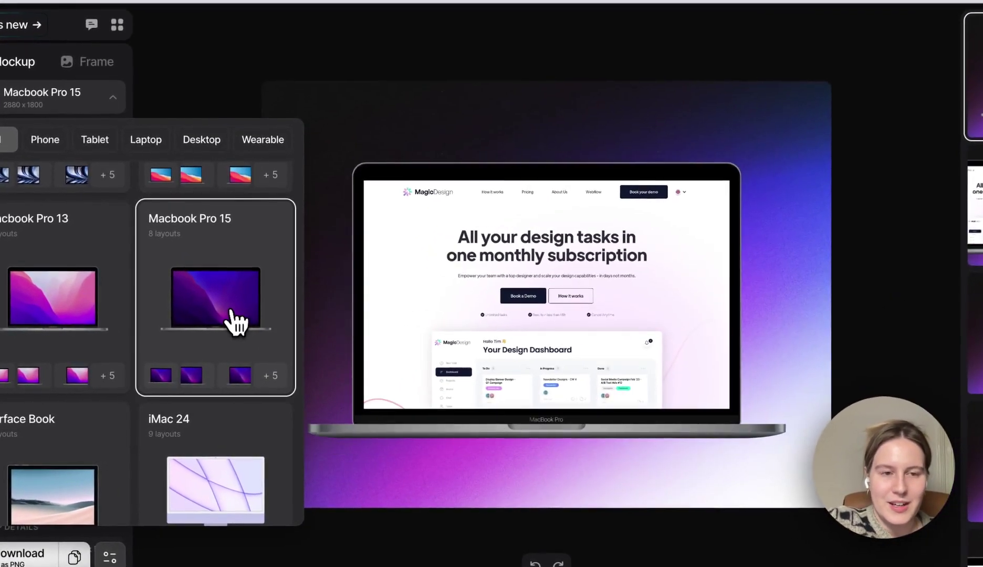
- Set the device mockup to iMac 24 and close the device list
scroll(231, 319, down, 4)
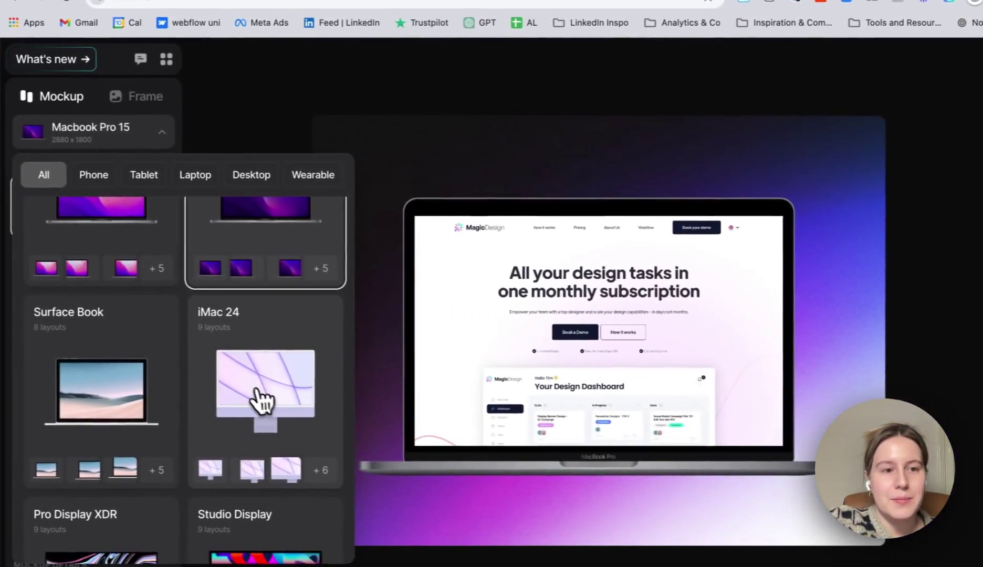
click(94, 377)
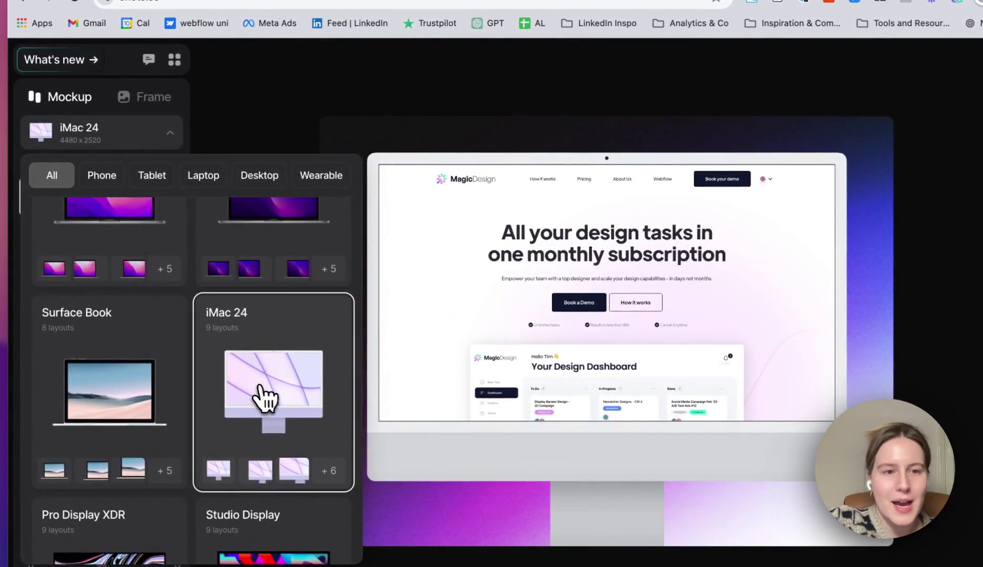
click(292, 106)
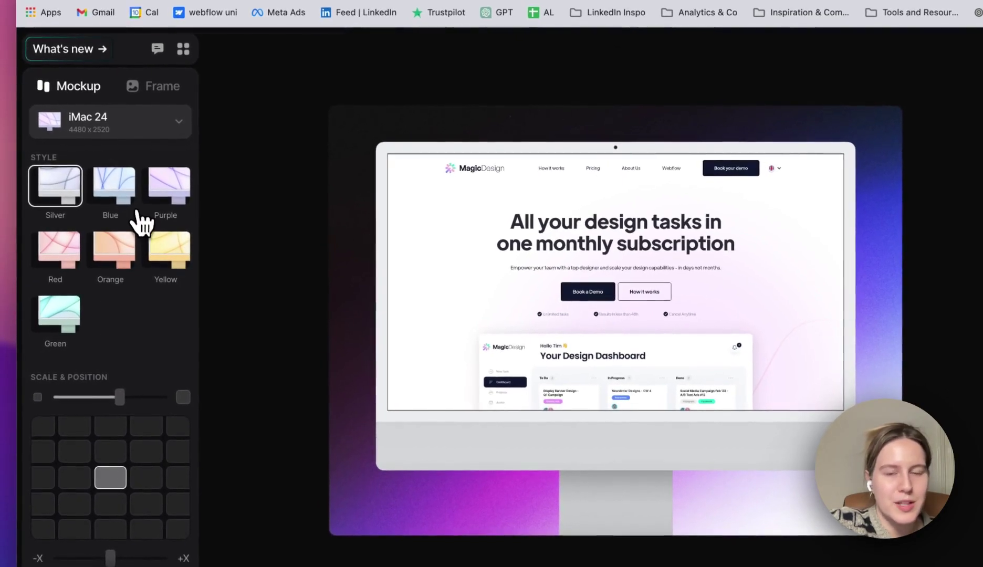
- Try the Blue, Yellow and Orange styles on the iMac and settle on Red
click(129, 203)
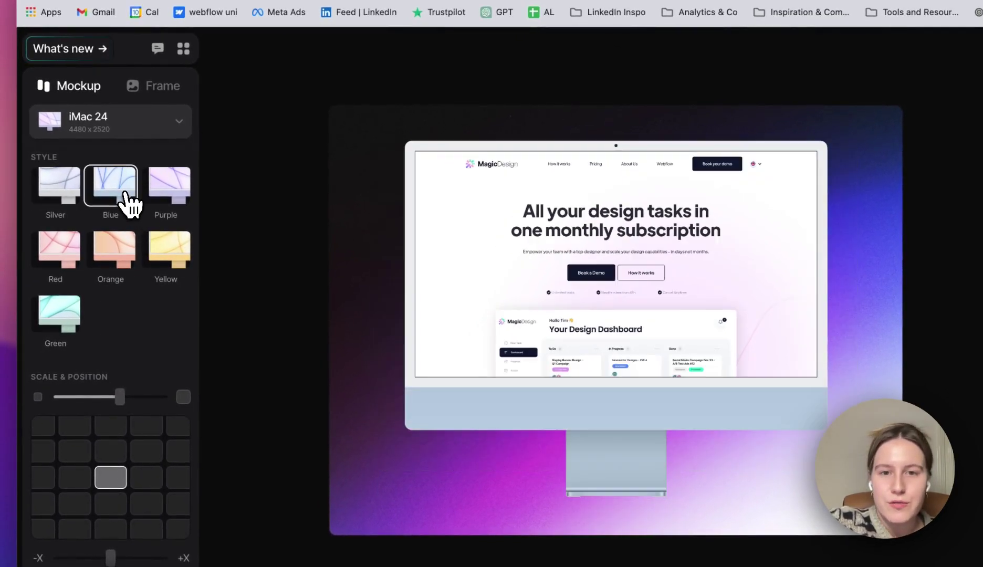
click(177, 242)
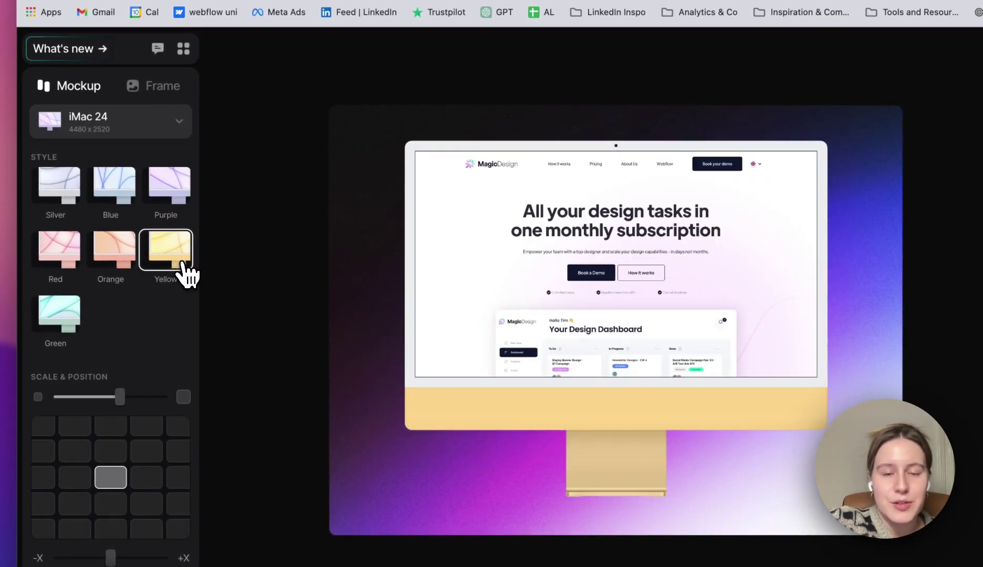
click(115, 252)
click(74, 262)
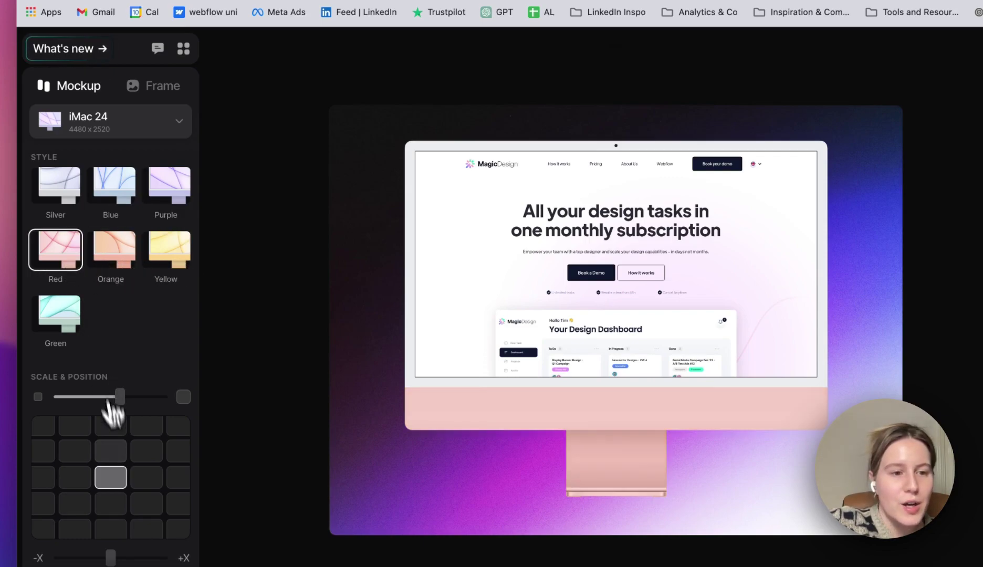
- Try positioning the iMac right of and above the frame's centre, and return it to the centre
click(159, 479)
click(116, 457)
click(112, 476)
- Try a 4:5 frame size of 1080 x 1350 for the mockup
click(148, 118)
click(111, 150)
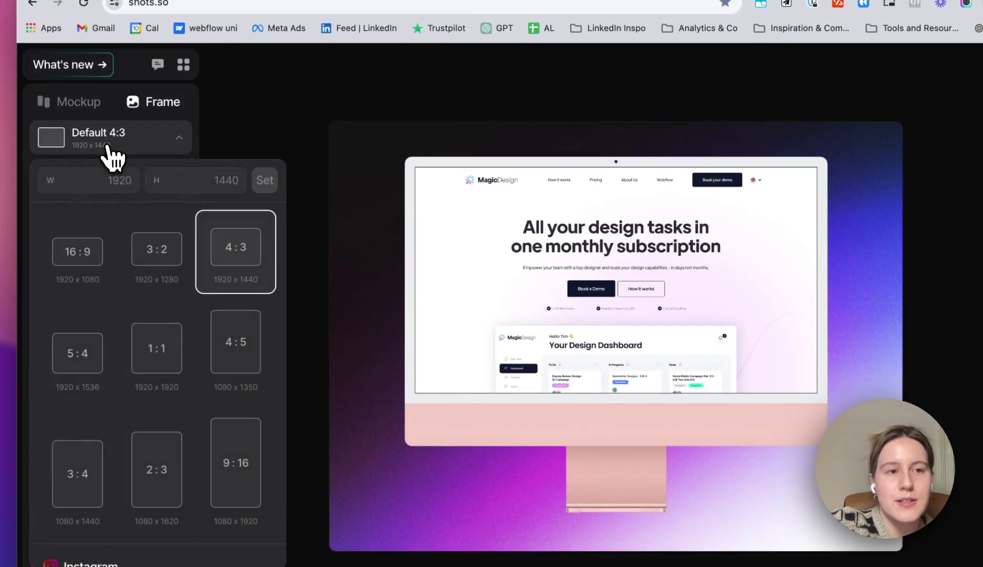
click(252, 389)
- Try the Instagram Story and Instagram Post 1:1 (1080 x 1080) frame sizes
scroll(220, 454, down, 7)
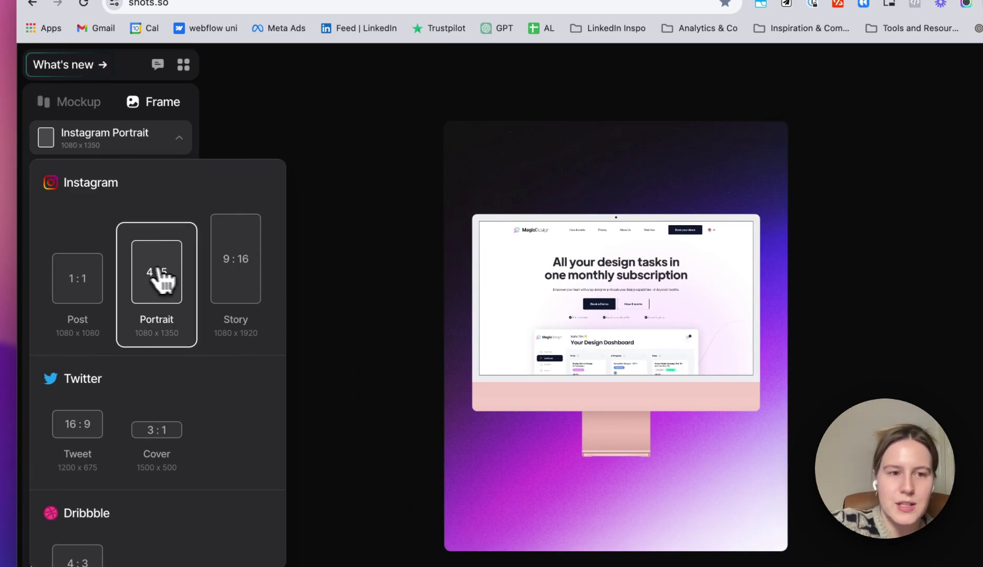
click(218, 279)
click(96, 292)
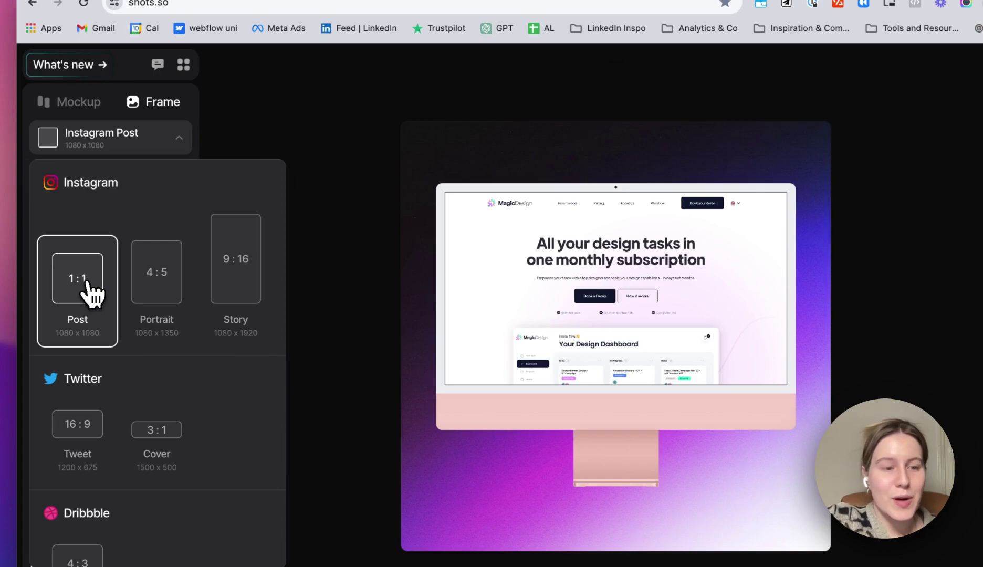
- Try the Twitter Cover frame size of 1500 x 500 and browse the other frame presets
click(158, 457)
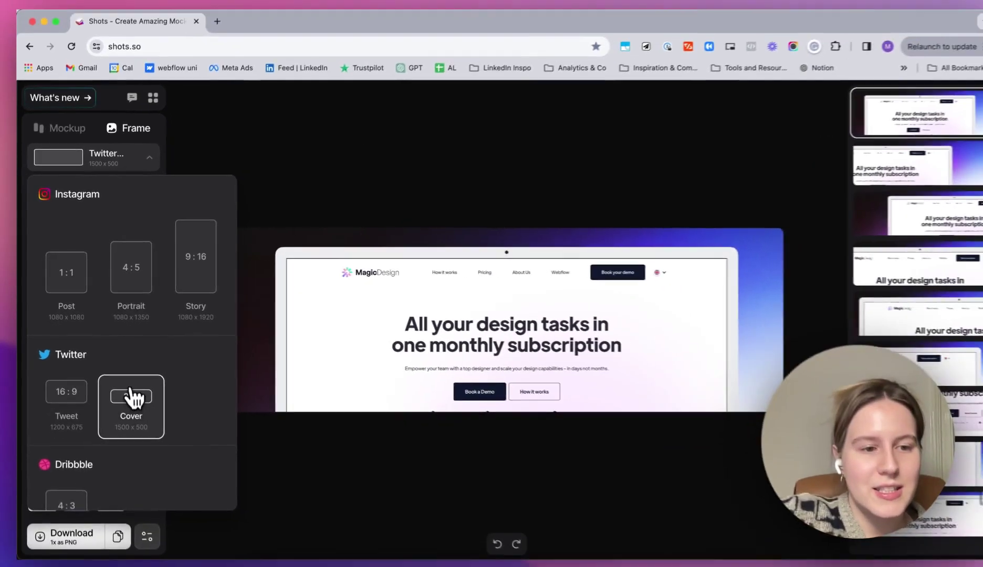
scroll(154, 415, down, 3)
scroll(125, 378, up, 5)
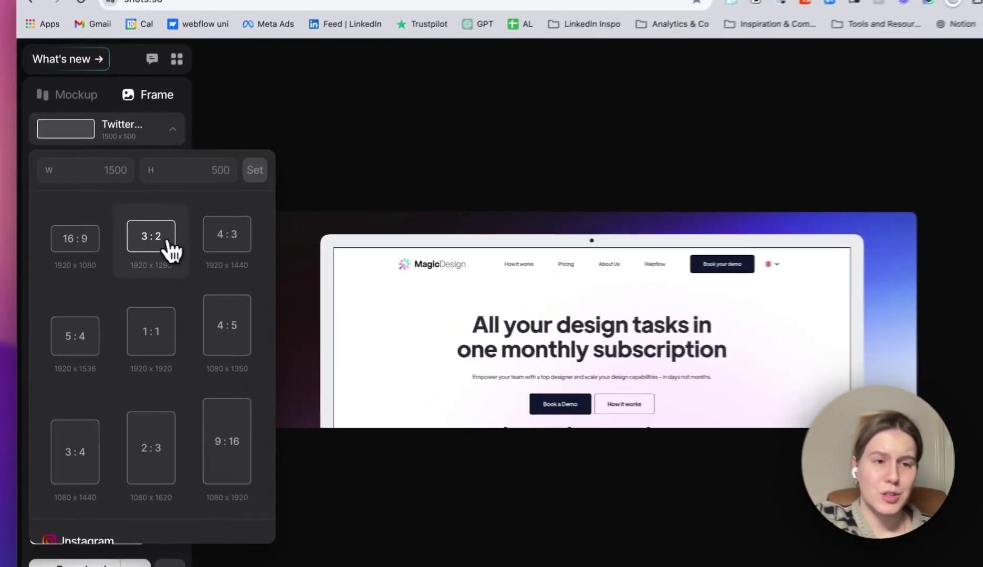
- Try the 3:2 frame, settle on the default 4:3 size of 1920 x 1440, and close the size list
click(155, 253)
click(220, 241)
click(217, 166)
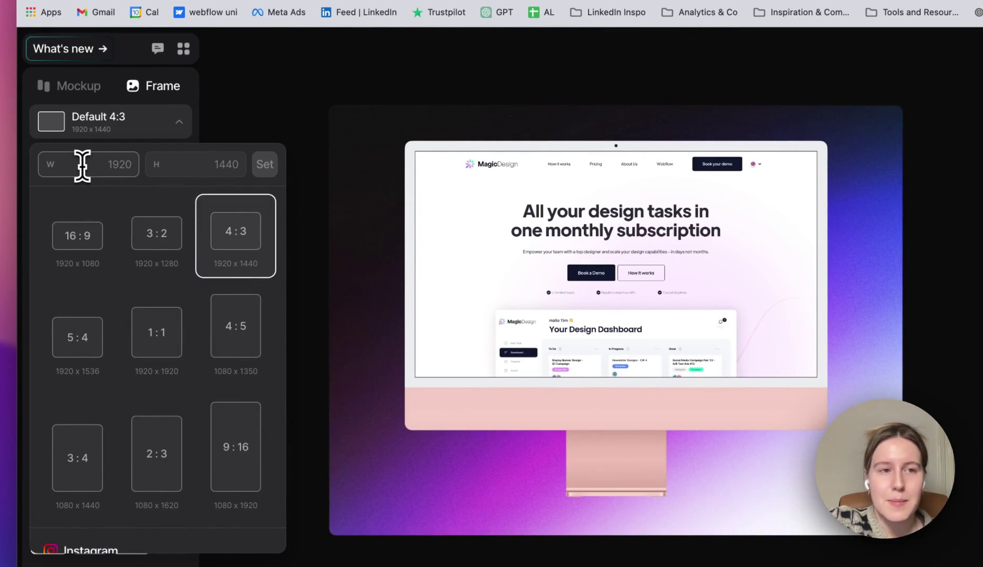
click(129, 132)
- Adjust the frame's noise level and make its background transparent
drag(118, 182, 239, 199)
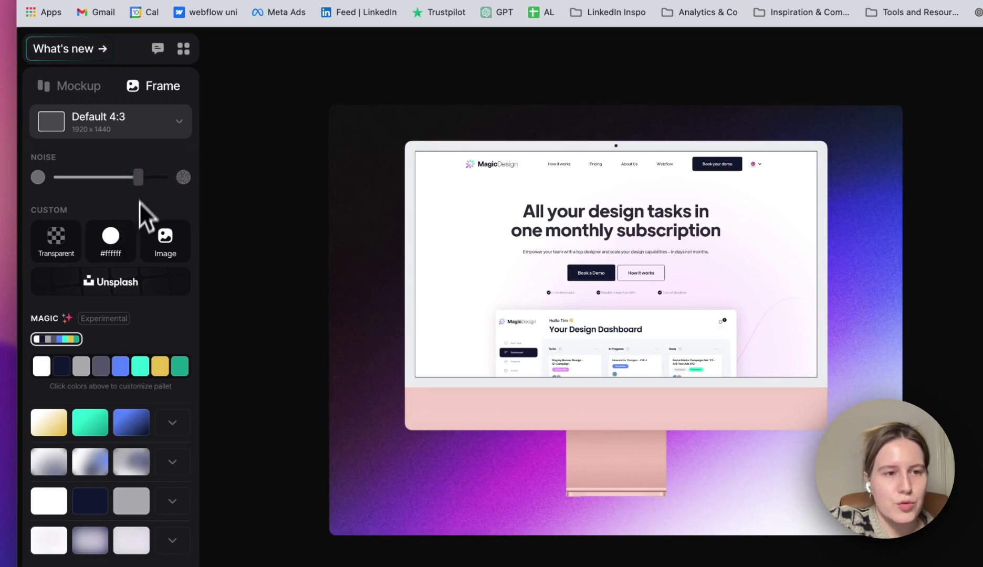
scroll(134, 263, down, 2)
click(125, 192)
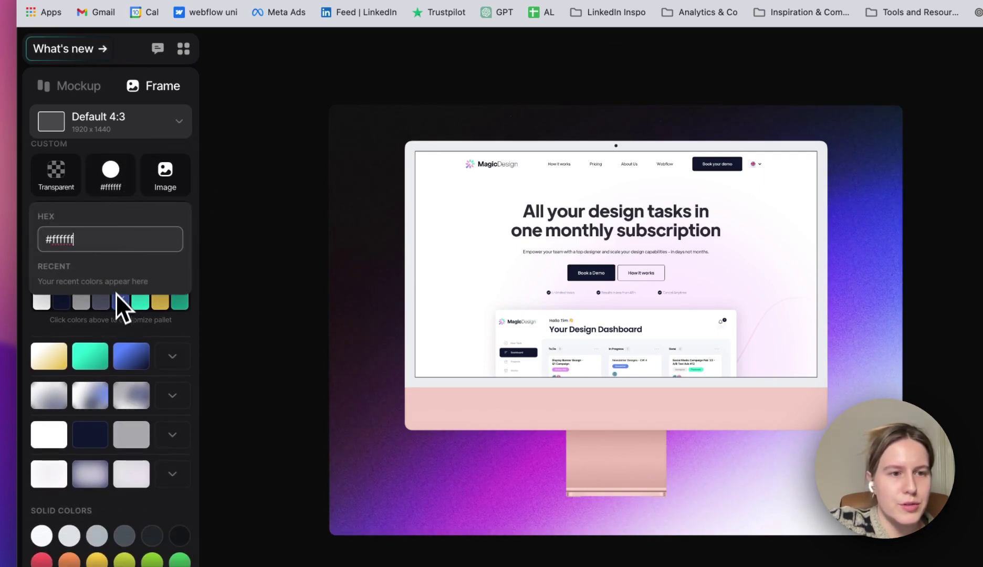
click(77, 184)
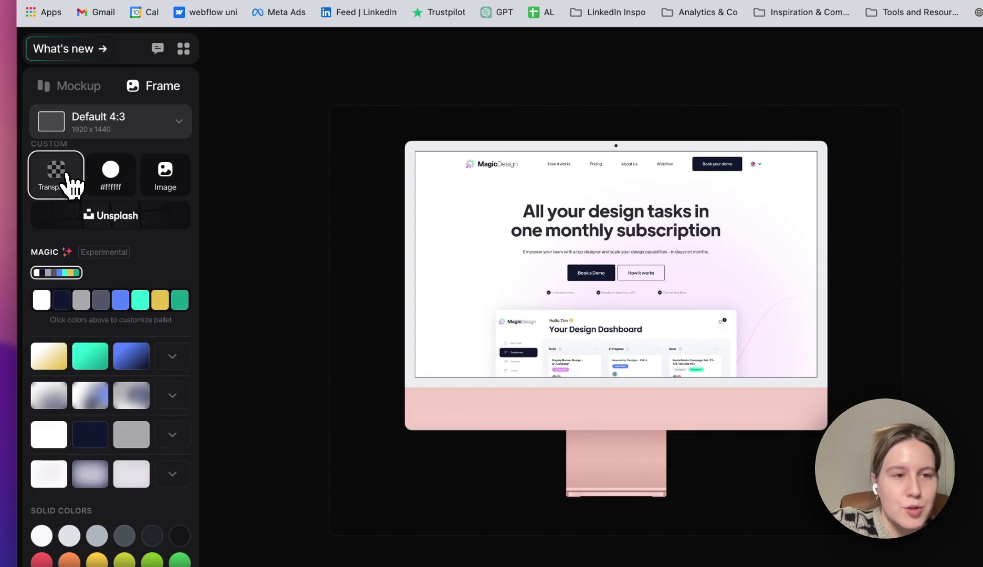
- Try the blue and the green Magic gradients as the frame background
scroll(172, 181, up, 2)
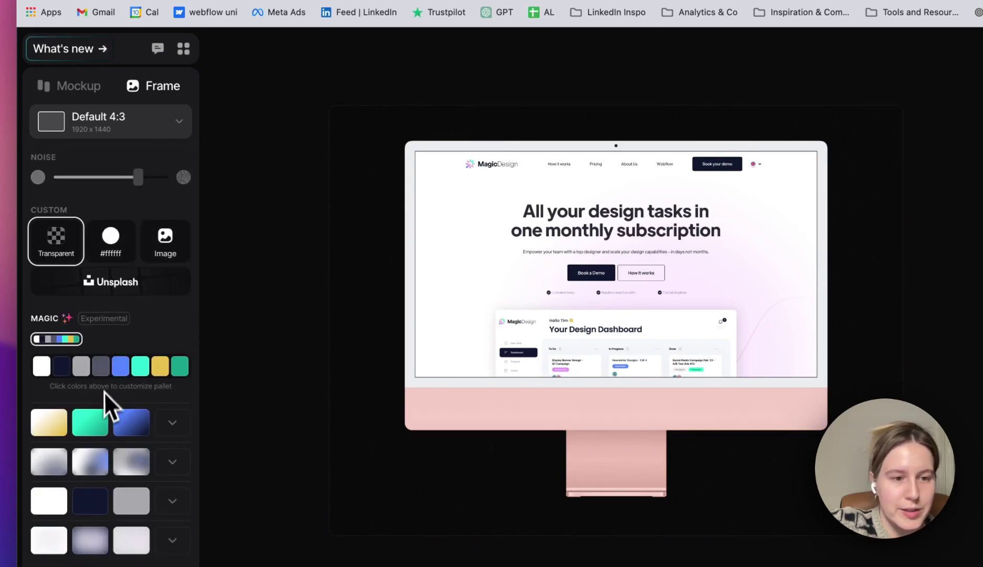
scroll(105, 405, down, 2)
click(132, 395)
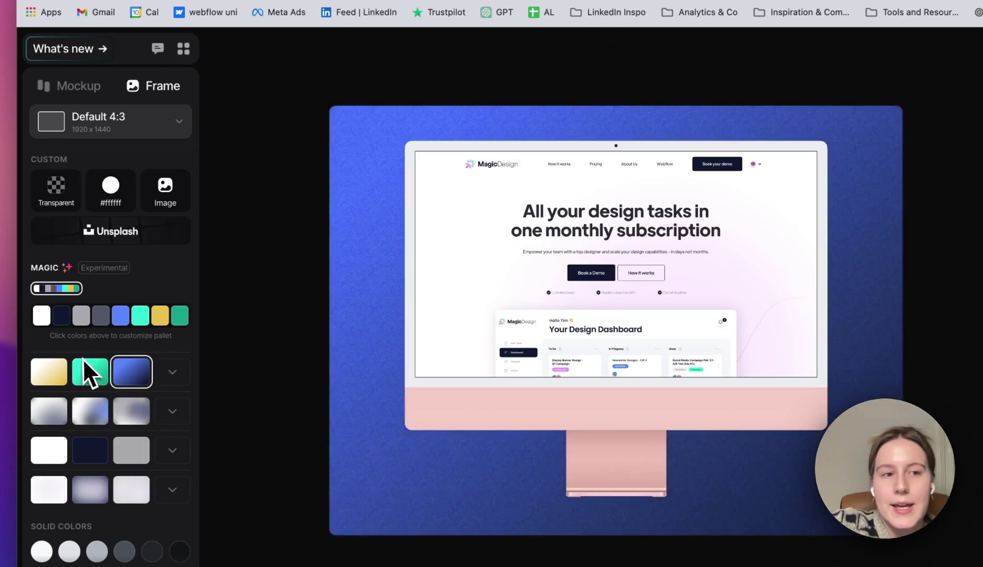
click(95, 375)
- Try the grey blurred Magic gradient and set the frame background to the white-to-blue one
scroll(136, 466, down, 6)
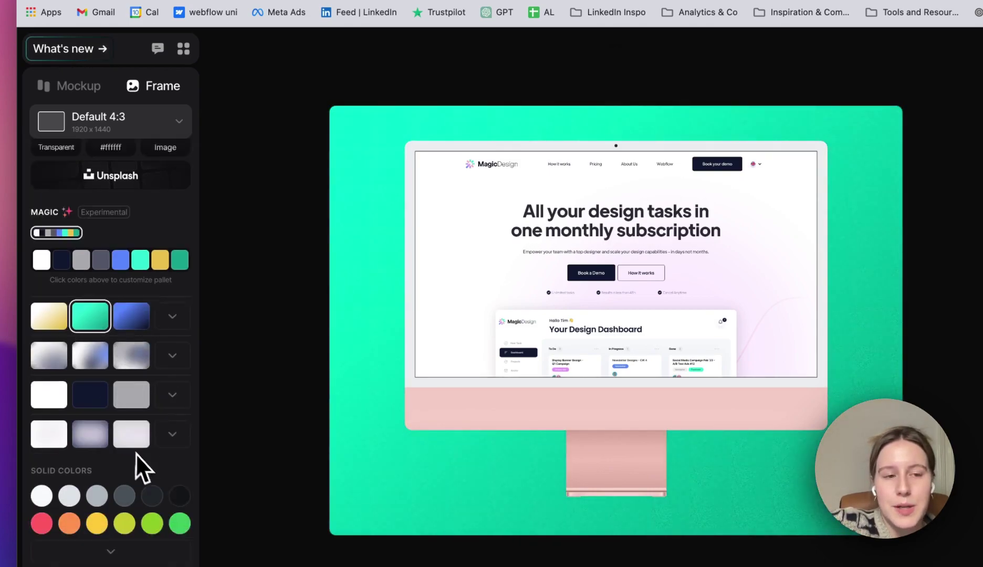
click(128, 268)
click(87, 269)
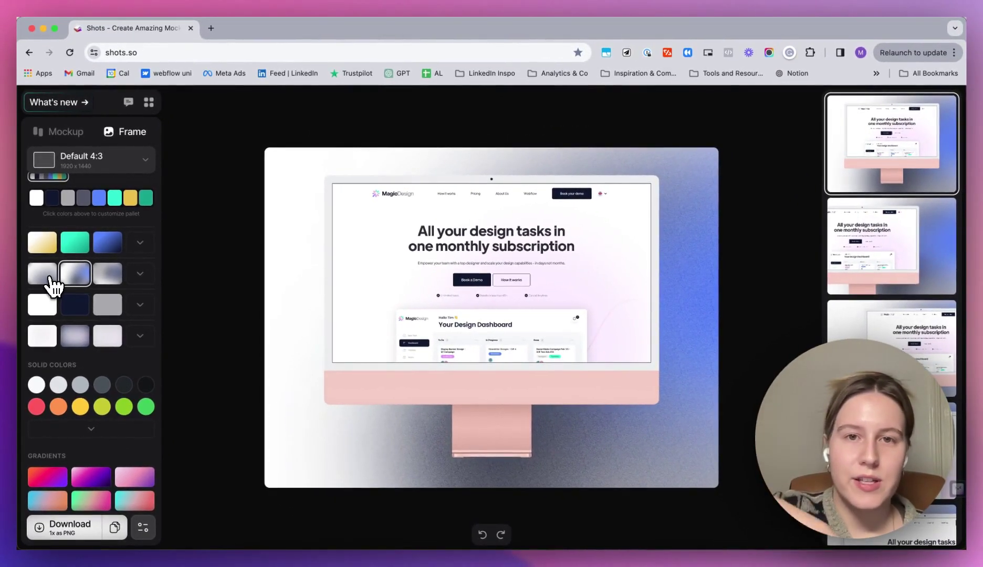
scroll(138, 350, down, 1)
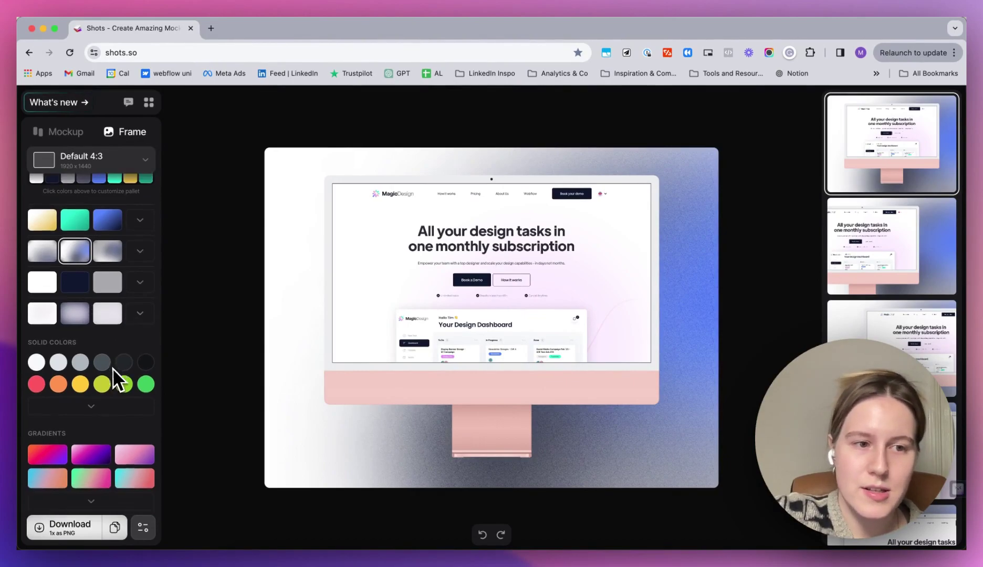
- Try the solid yellow colour and the pink-to-purple gradient as the frame background
click(80, 386)
scroll(89, 364, down, 3)
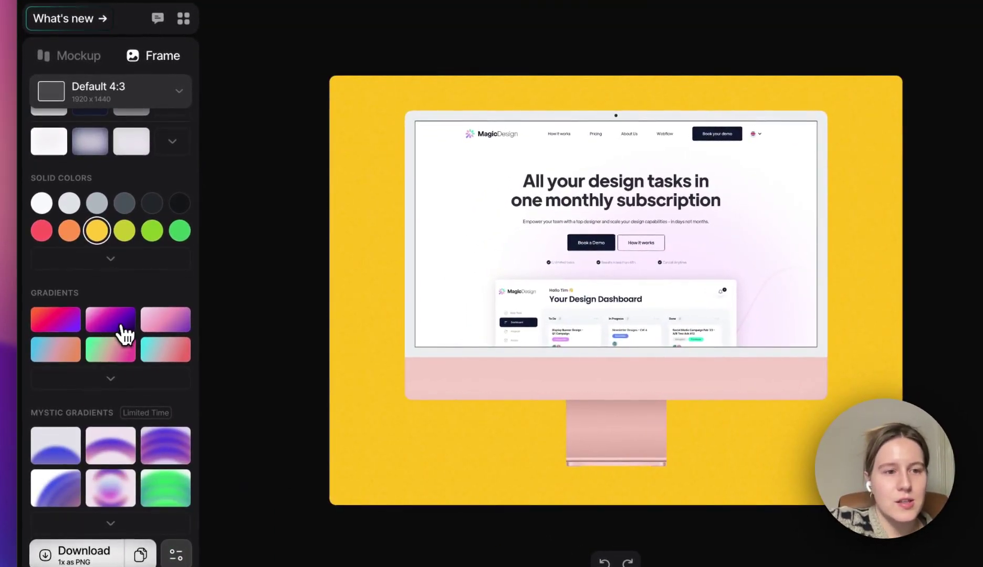
click(120, 329)
scroll(127, 334, down, 5)
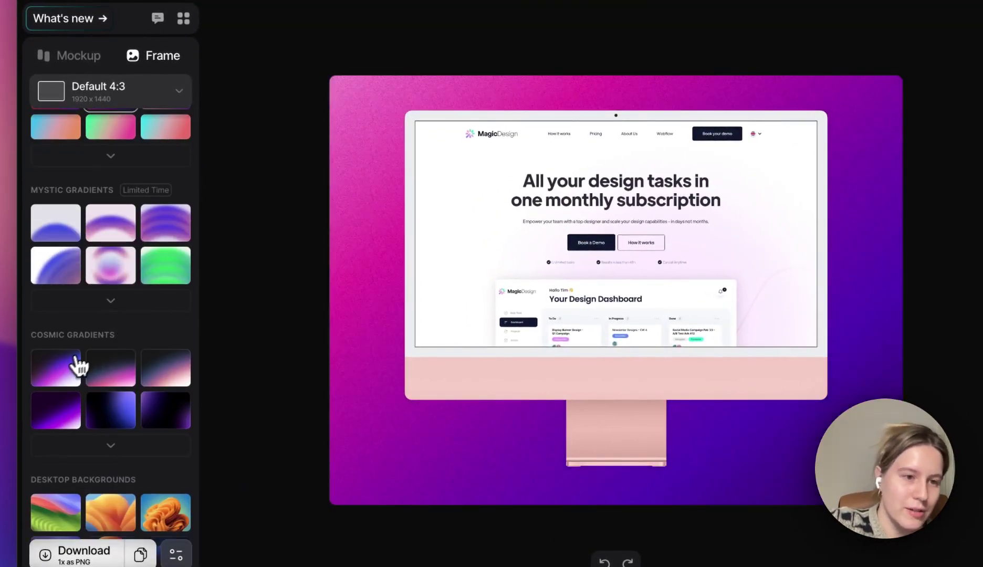
- Try several Cosmic gradients as the frame background, ending on the black-to-blue one
click(73, 371)
click(113, 372)
click(167, 377)
click(171, 419)
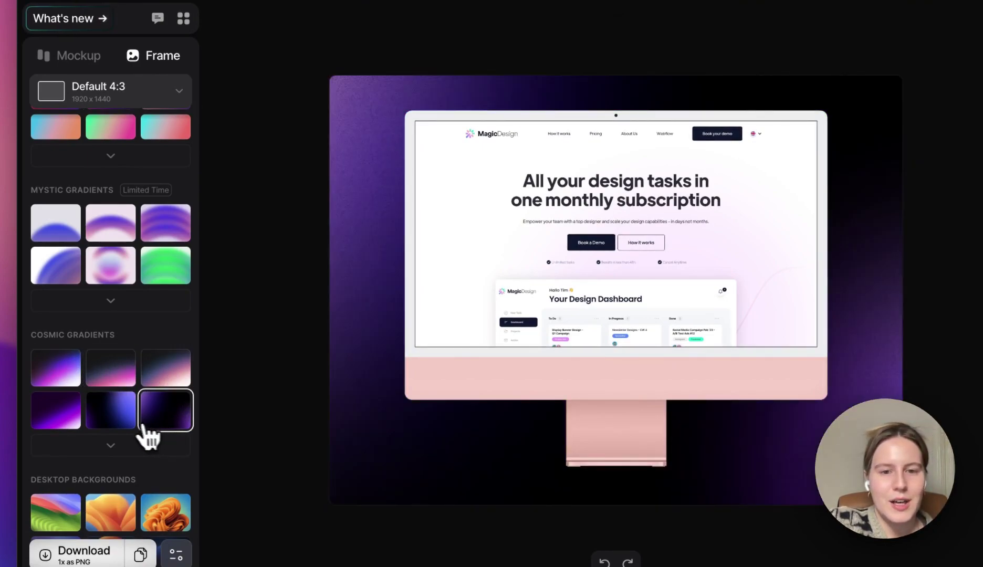
click(167, 418)
click(125, 422)
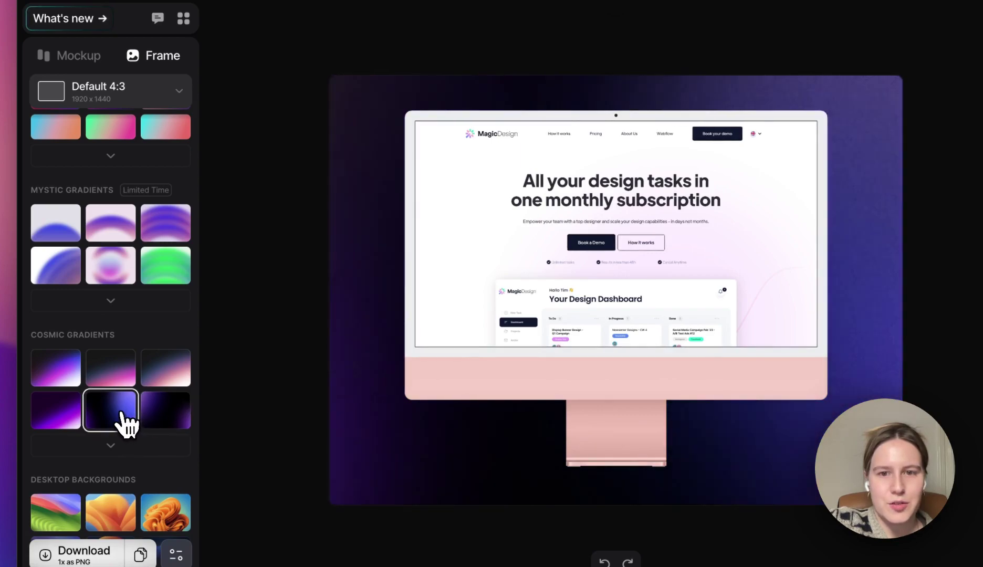
- Try the pink-and-lilac Abstracts image and several Radiant gradients, including the white-to-red one, as the frame background
scroll(123, 418, down, 1)
scroll(126, 422, down, 2)
scroll(125, 422, down, 6)
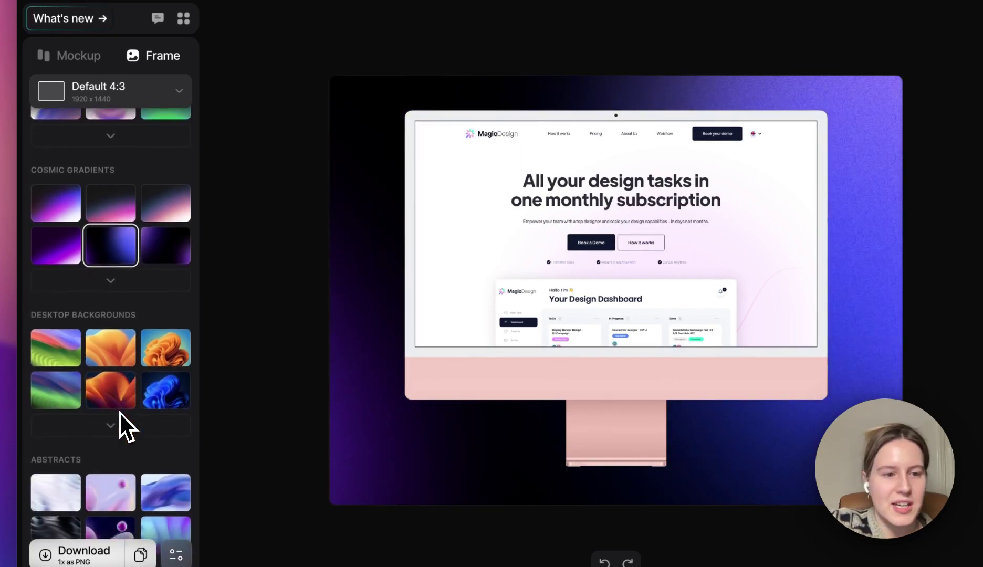
click(119, 412)
scroll(180, 407, down, 7)
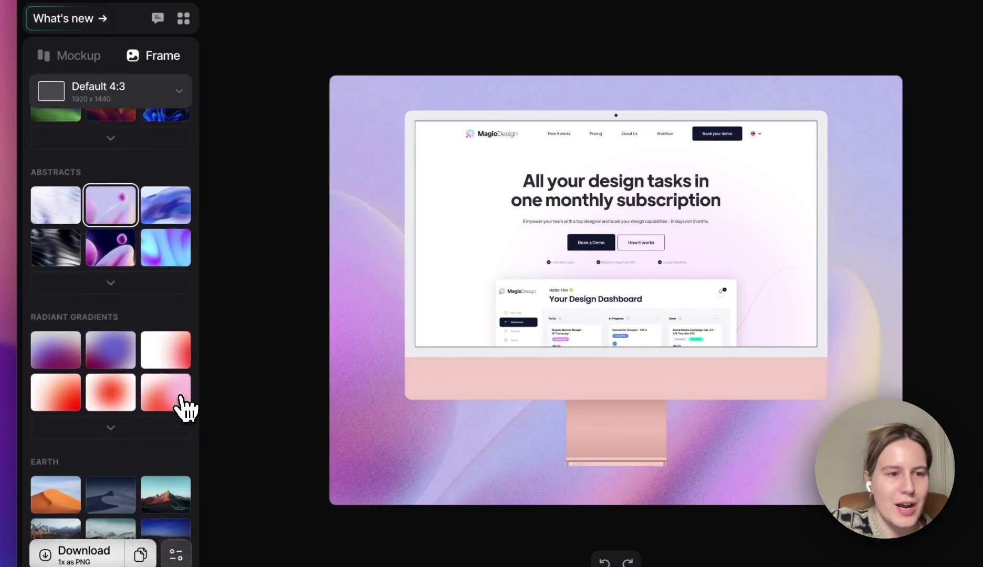
click(109, 337)
scroll(108, 336, down, 1)
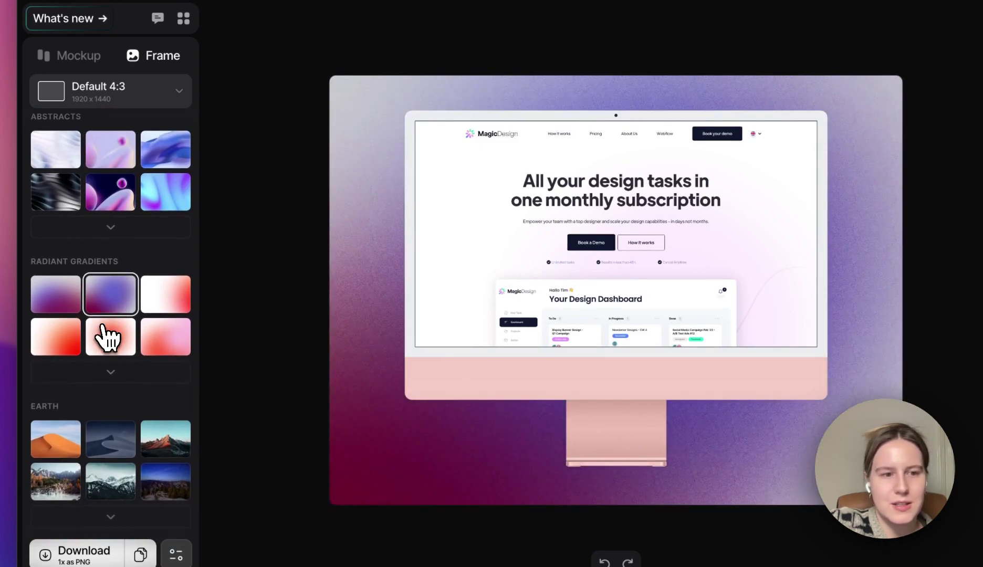
click(167, 342)
click(165, 307)
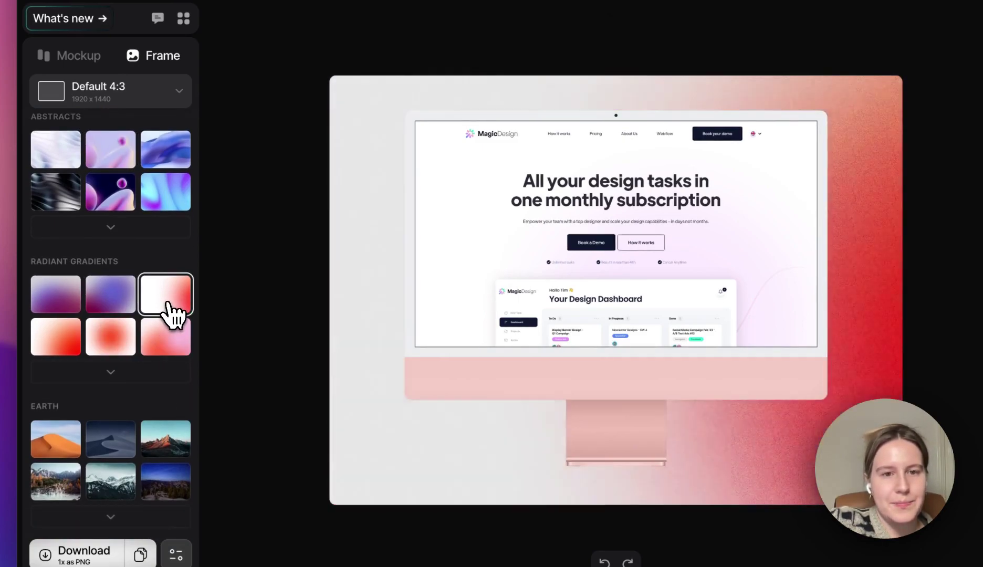
- Try the dark dune Earth photo and the blue-and-white Texture image as the frame background
scroll(132, 373, down, 2)
click(118, 376)
scroll(120, 387, down, 3)
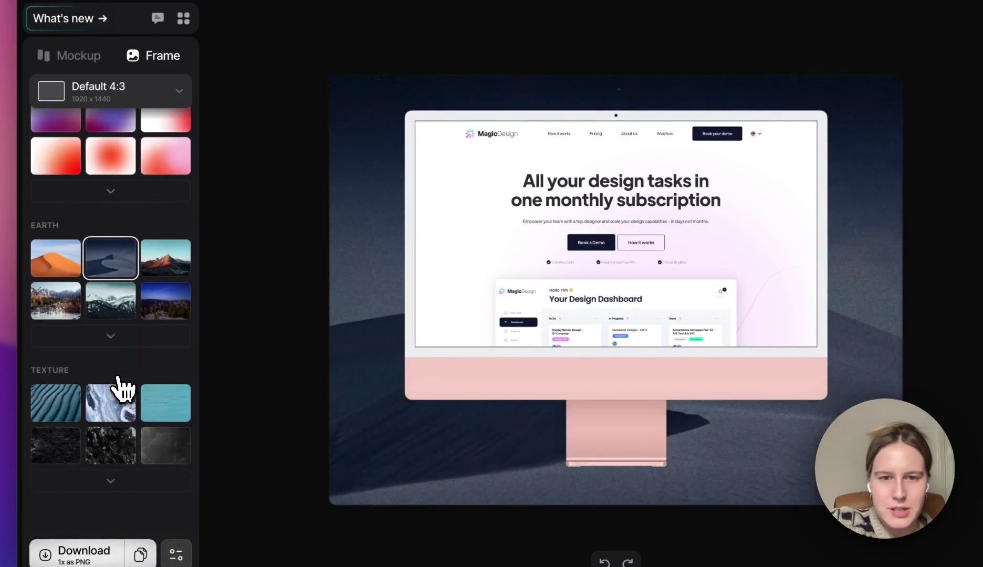
click(122, 410)
- Set the frame background to the black-to-blue Cosmic gradient
scroll(121, 341, up, 10)
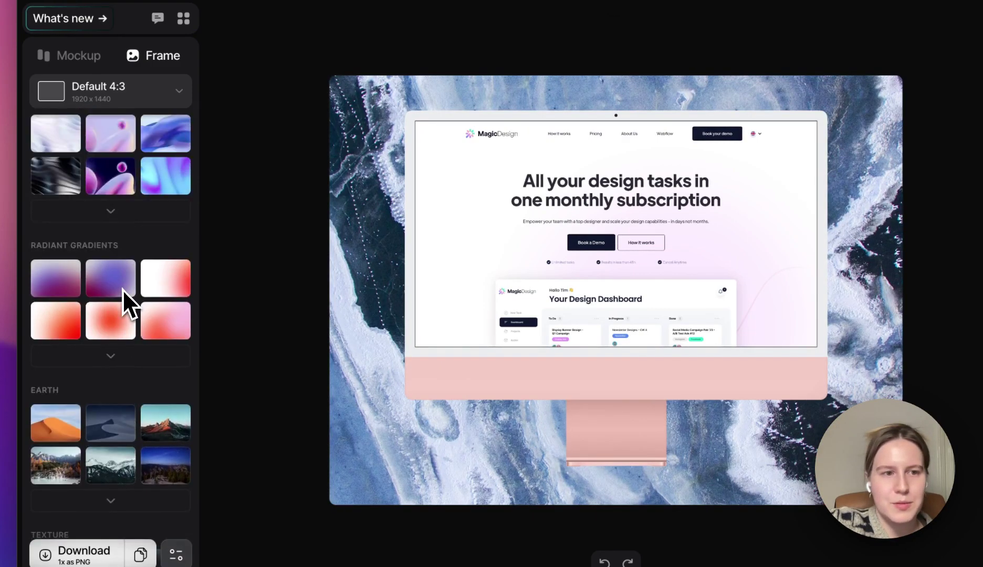
click(123, 292)
scroll(118, 305, up, 8)
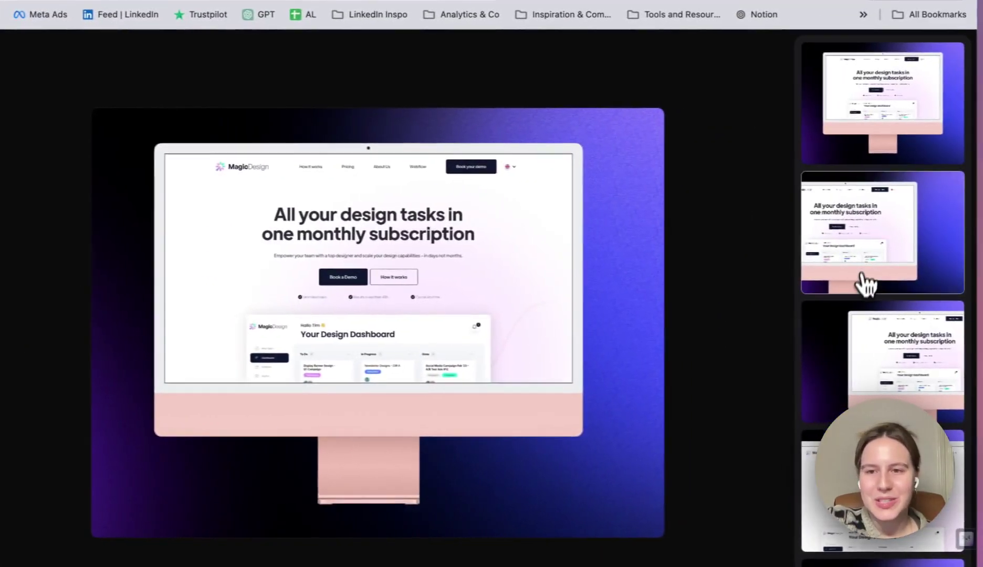
- Try the layouts that shift the iMac left, shift it right, and enlarge it into a close-up
click(954, 282)
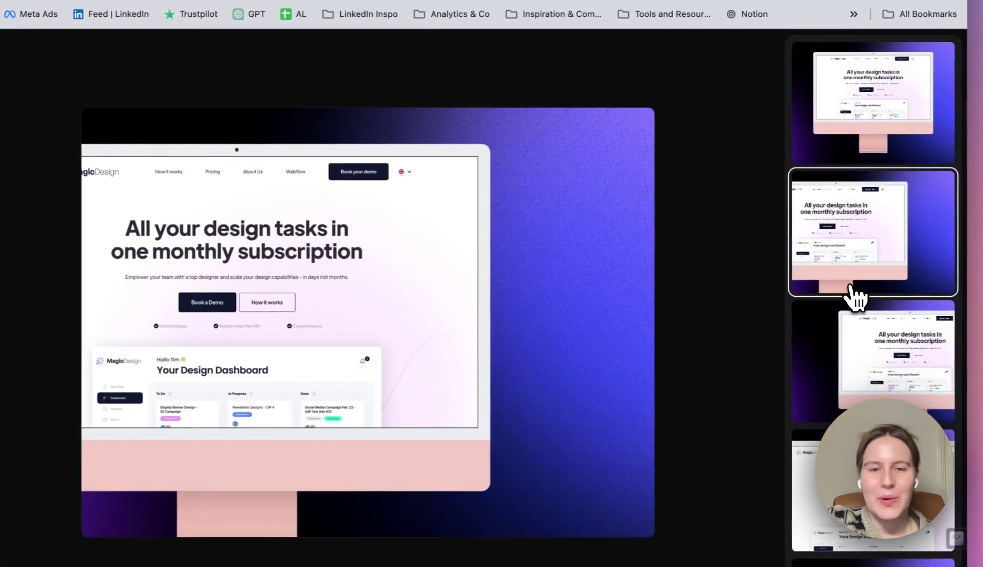
click(978, 365)
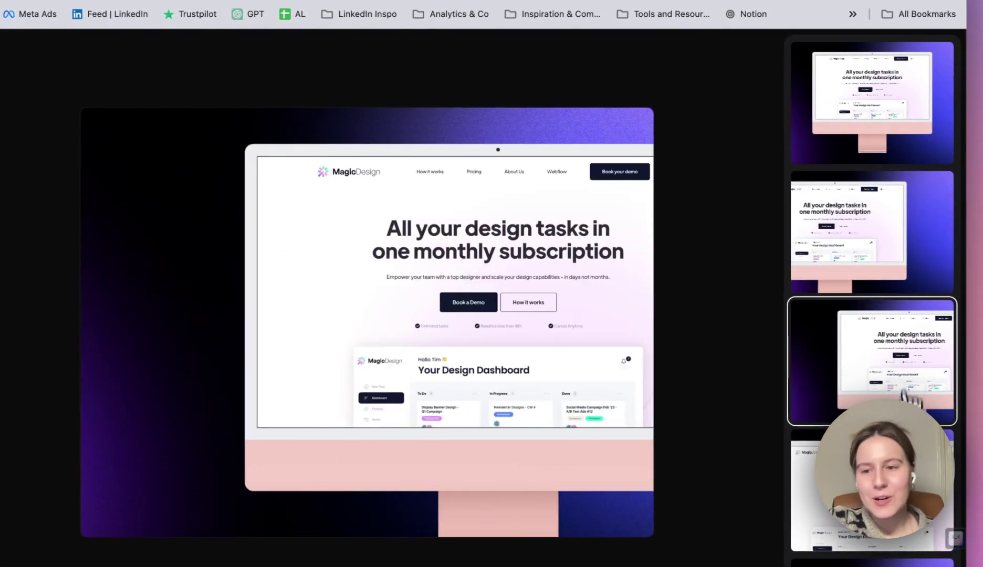
click(901, 464)
click(902, 467)
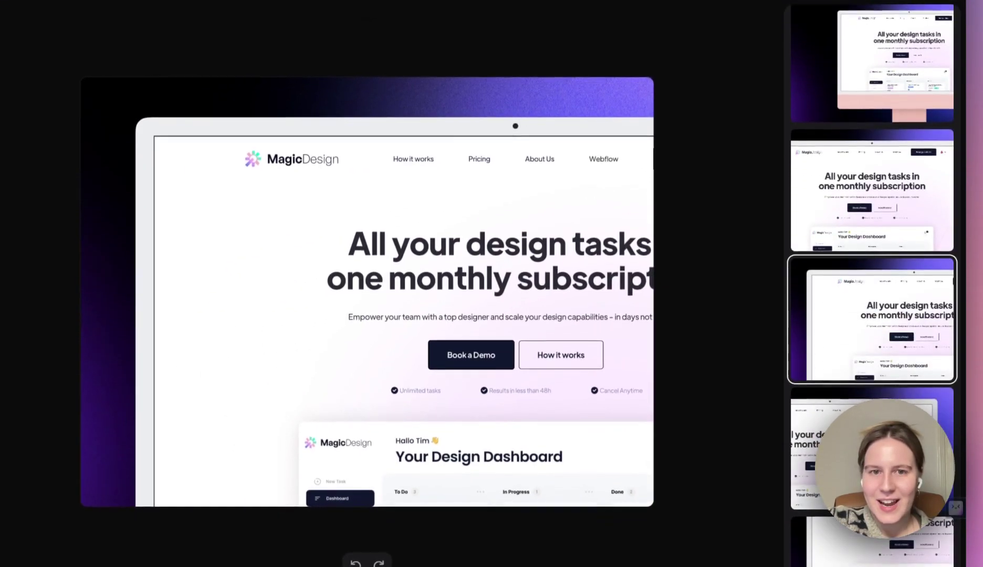
- Try more cropped close-up layouts of the iMac, including the one showing its lower right corner
scroll(903, 316, down, 3)
click(904, 317)
scroll(904, 316, down, 1)
click(904, 315)
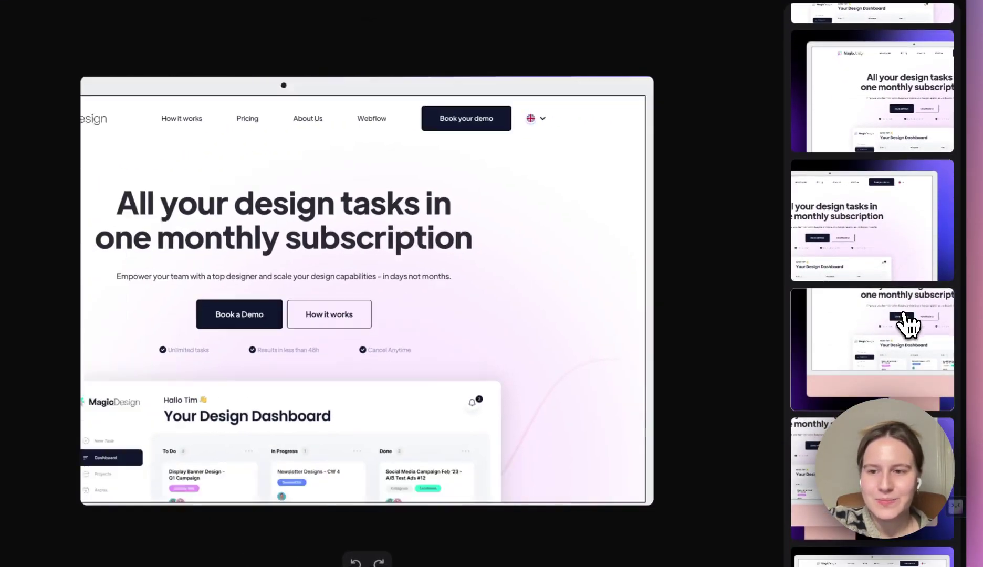
click(862, 444)
scroll(863, 444, down, 2)
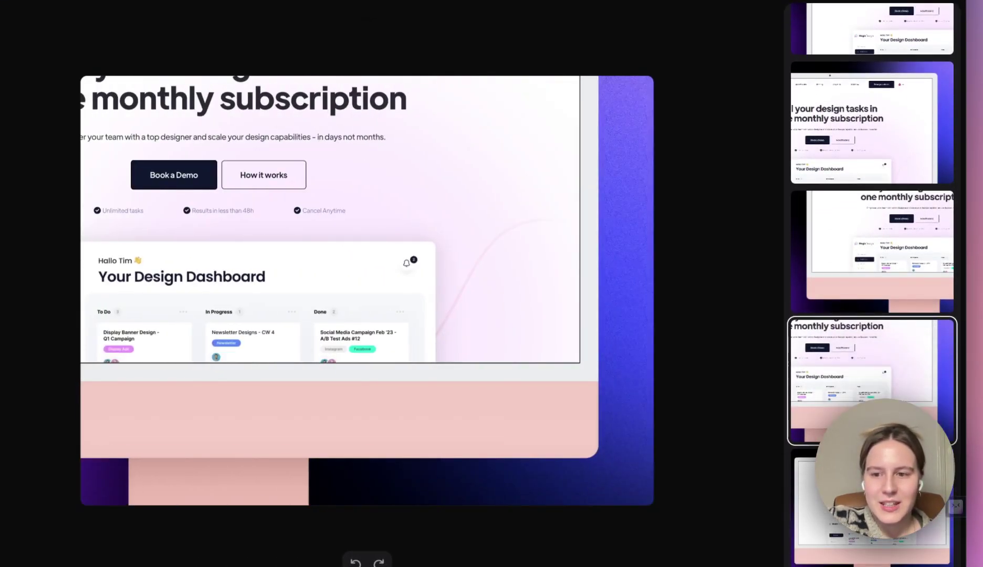
click(862, 467)
- Apply the left-shifted iMac layout, adjust the mockup's scale, and move it horizontally to an X offset of 21
scroll(859, 281, up, 10)
click(854, 230)
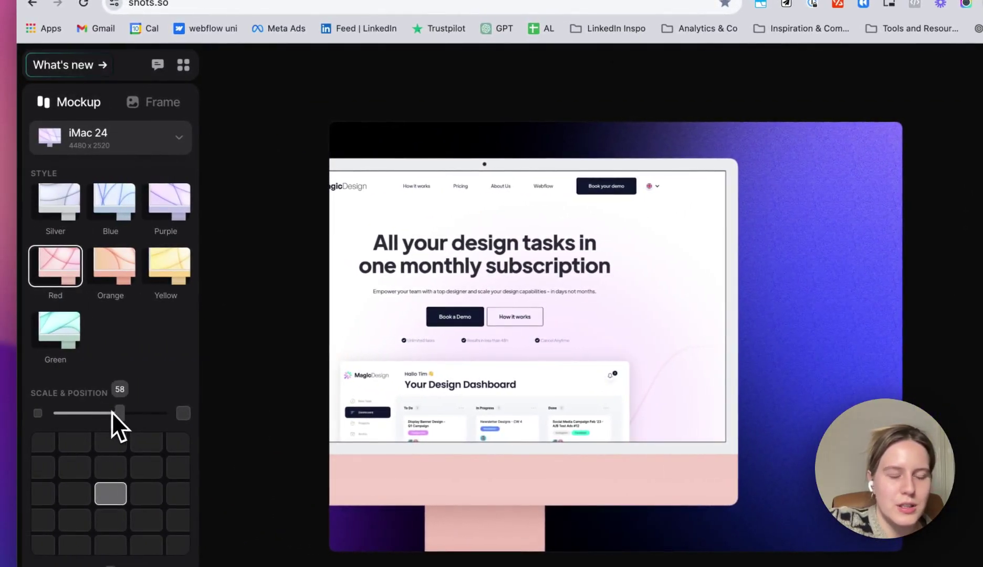
scroll(114, 423, down, 3)
click(104, 273)
drag(104, 274, 116, 275)
drag(110, 435, 140, 444)
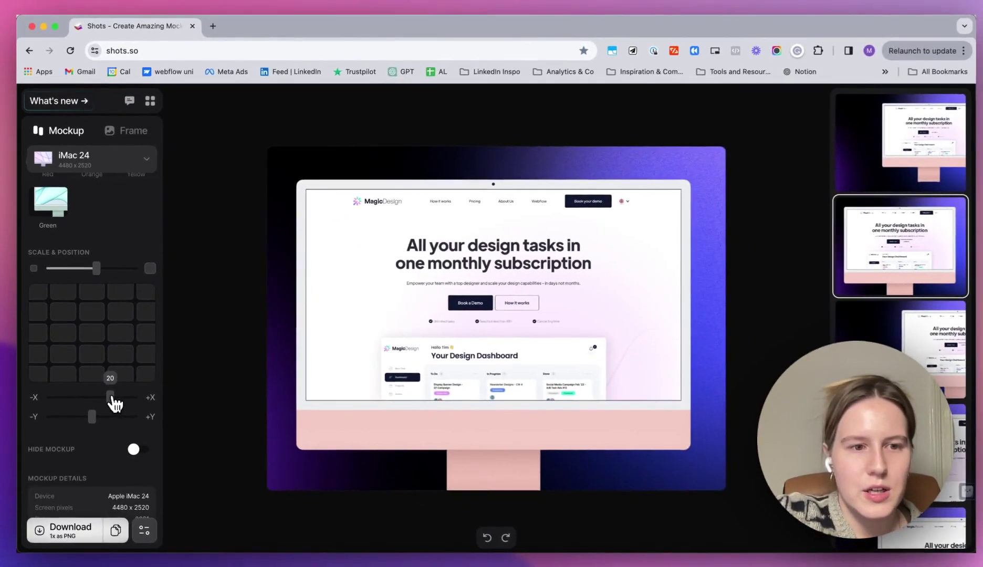
drag(114, 403, 113, 415)
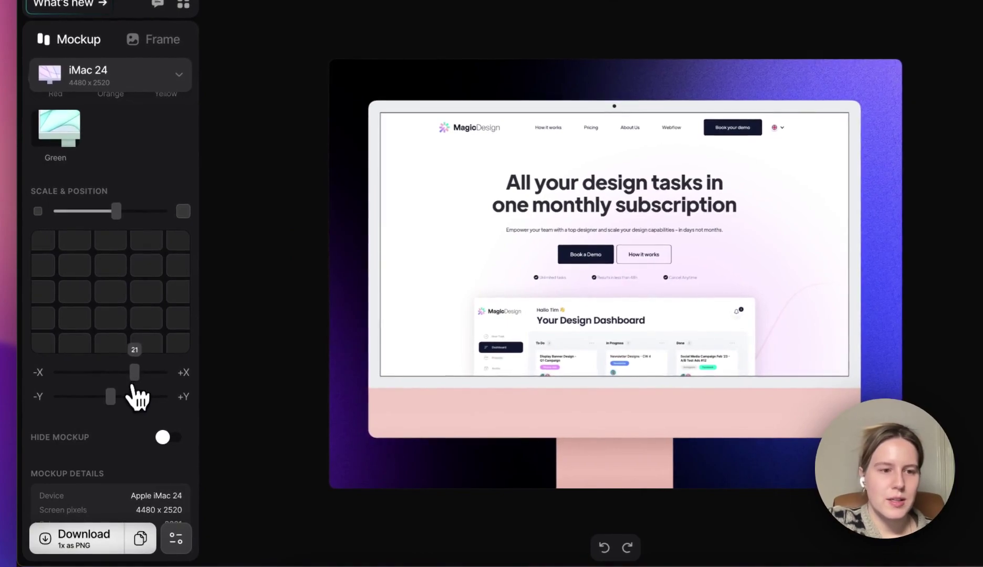
- Reset the mockup to the centre of the position grid and apply the first, fully visible centred layout
click(112, 292)
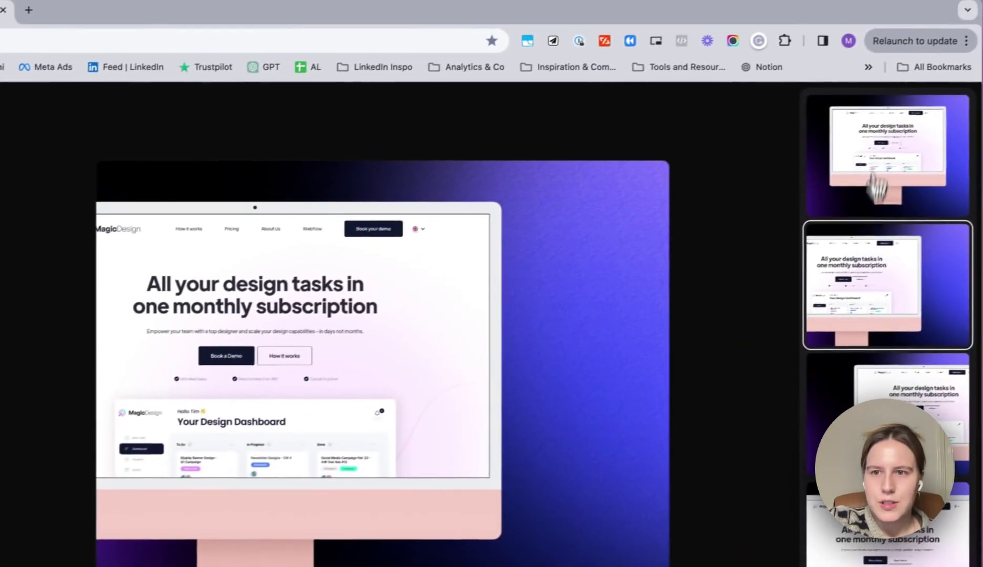
click(971, 95)
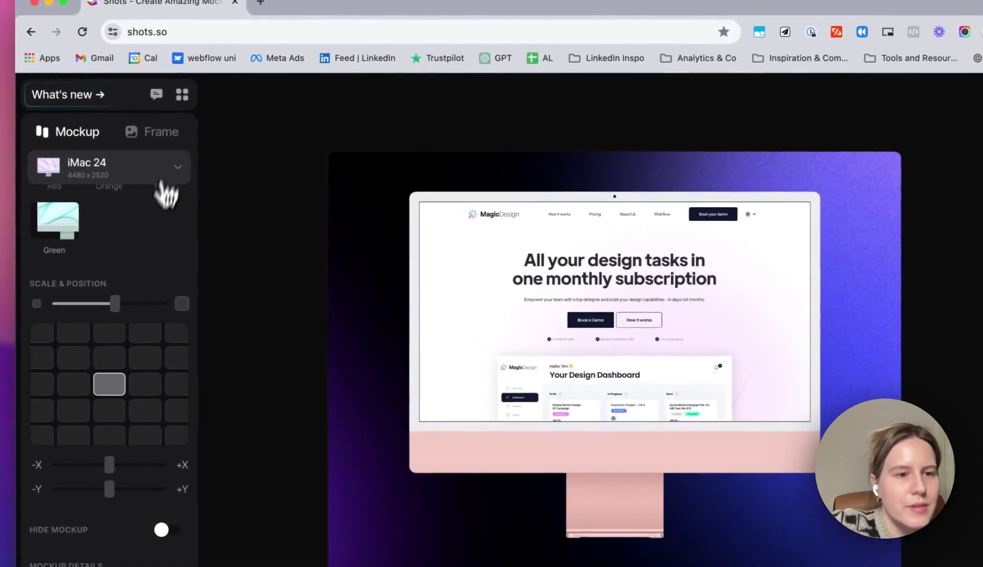
scroll(40, 284, down, 2)
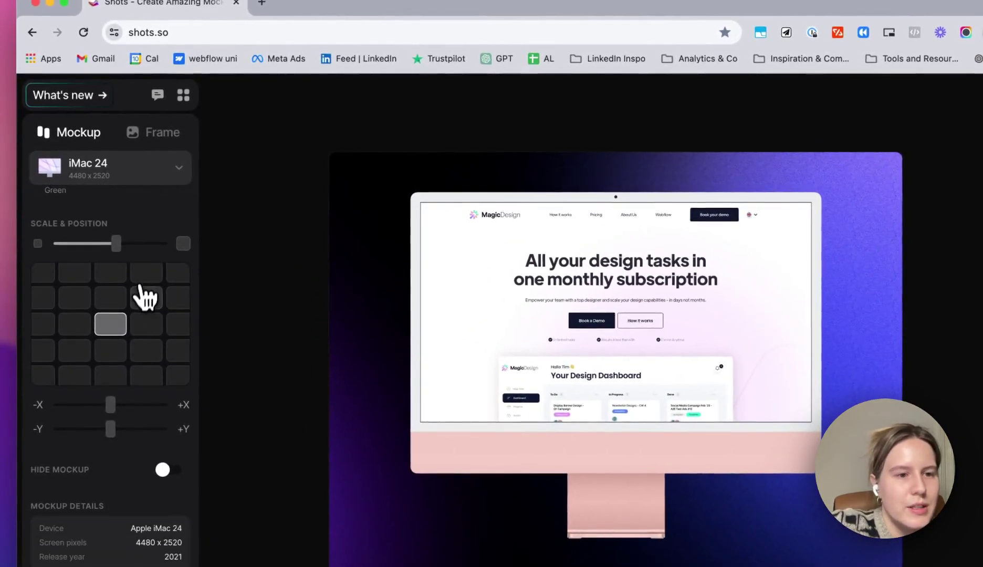
scroll(41, 284, up, 4)
scroll(122, 278, up, 1)
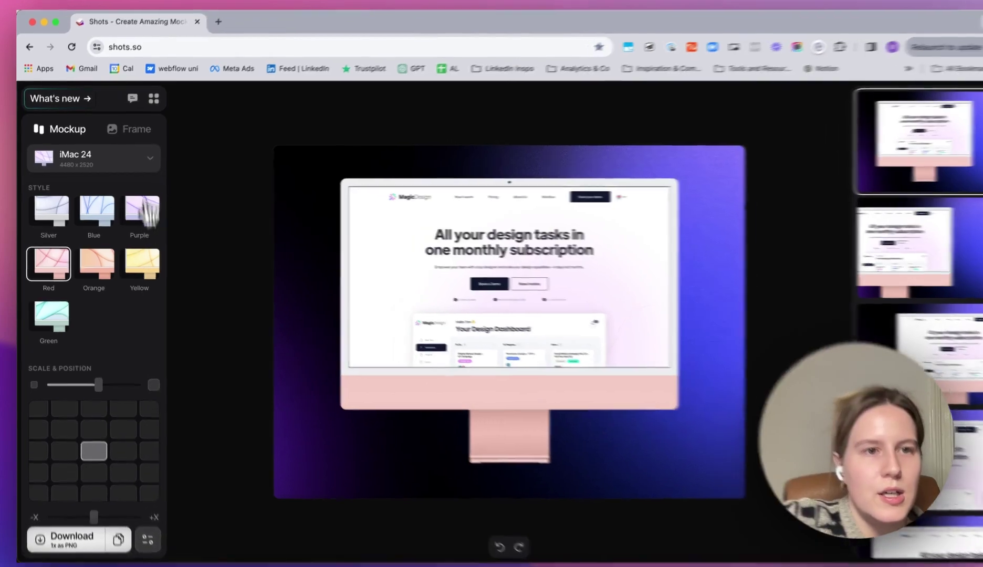
- Change the mockup device to Browser
click(128, 132)
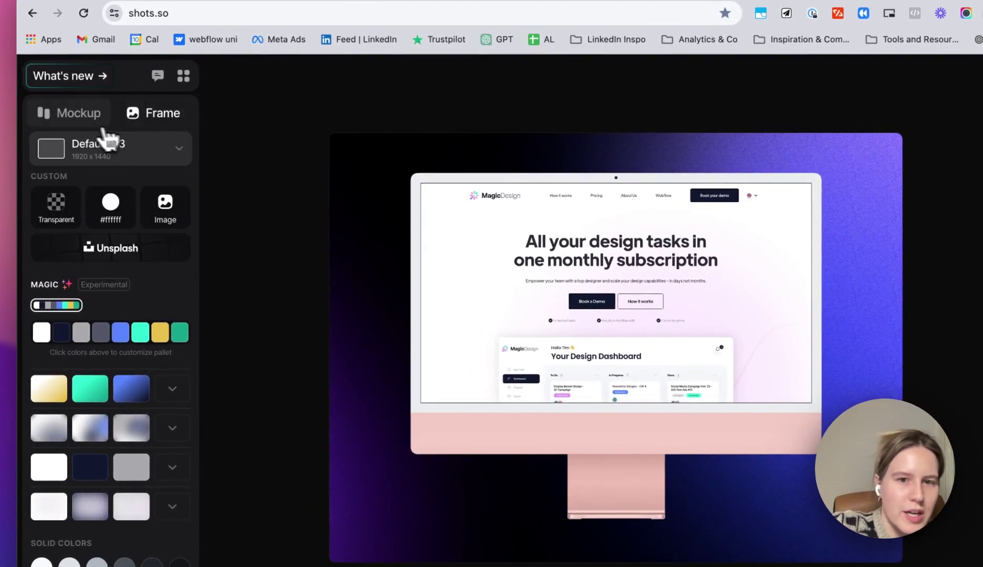
click(100, 120)
click(154, 155)
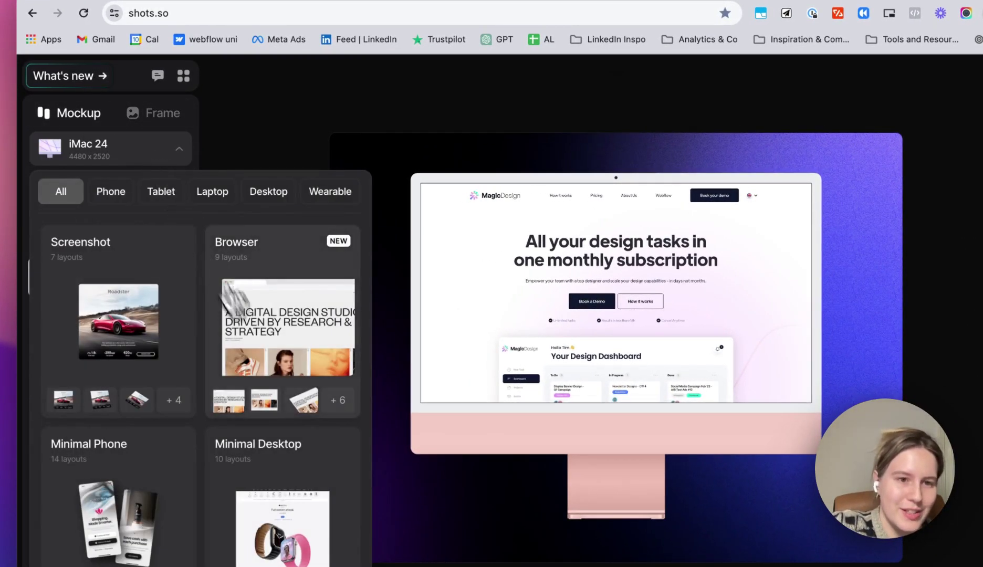
click(292, 336)
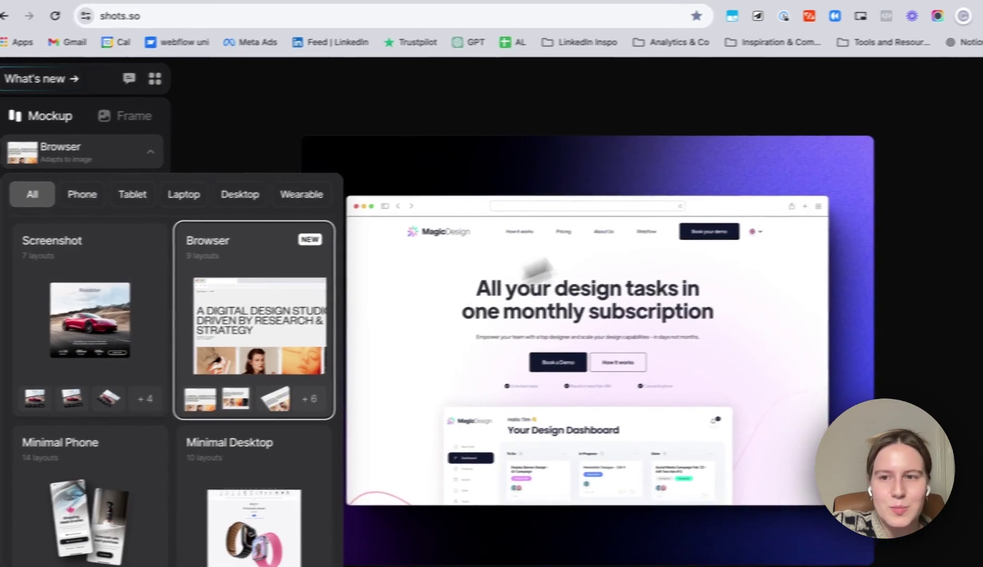
- Try the Safari Light, Safari Dark, Chrome Light and Chrome Dark styles on the browser mockup
click(113, 225)
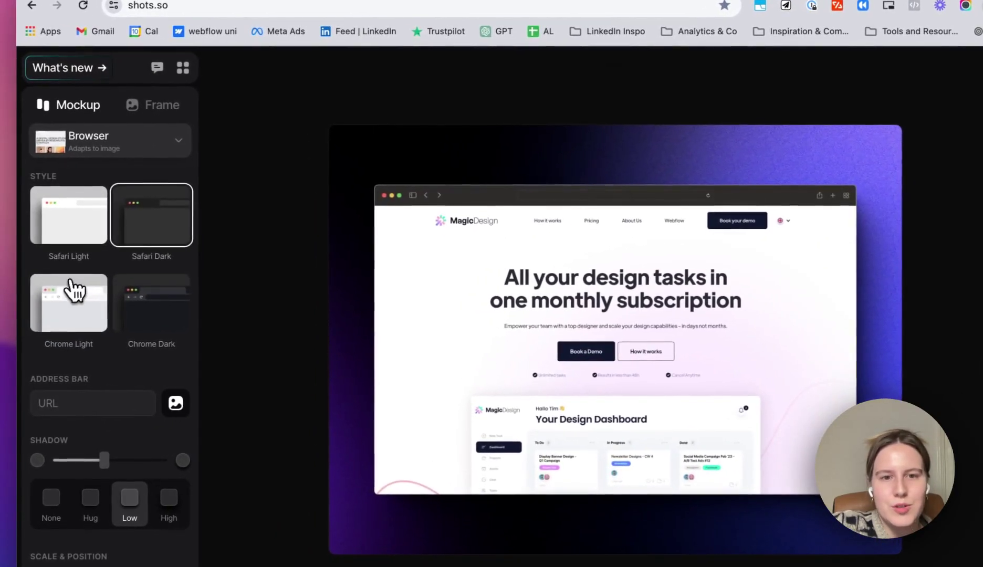
click(79, 297)
click(131, 319)
click(71, 318)
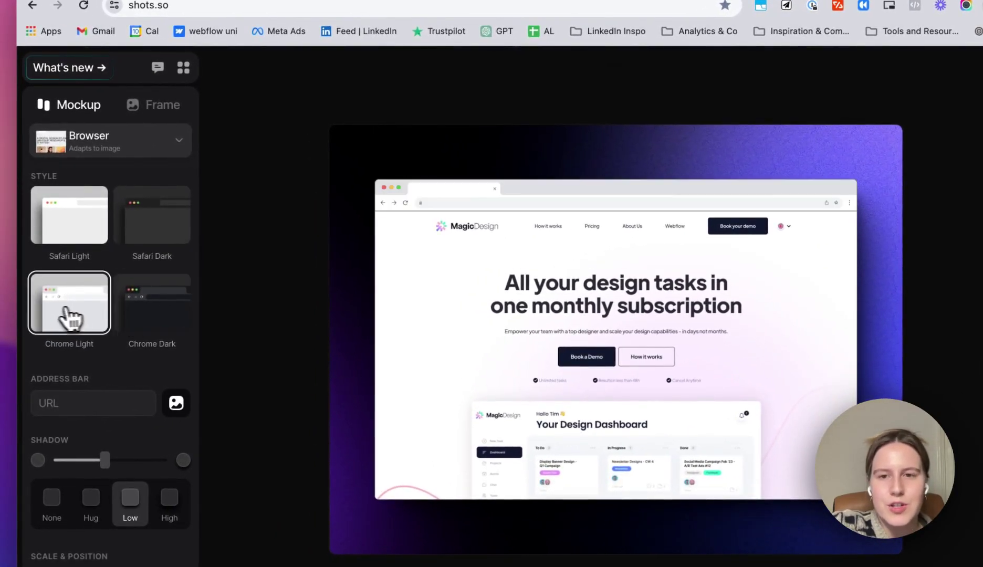
click(46, 248)
click(152, 239)
click(168, 311)
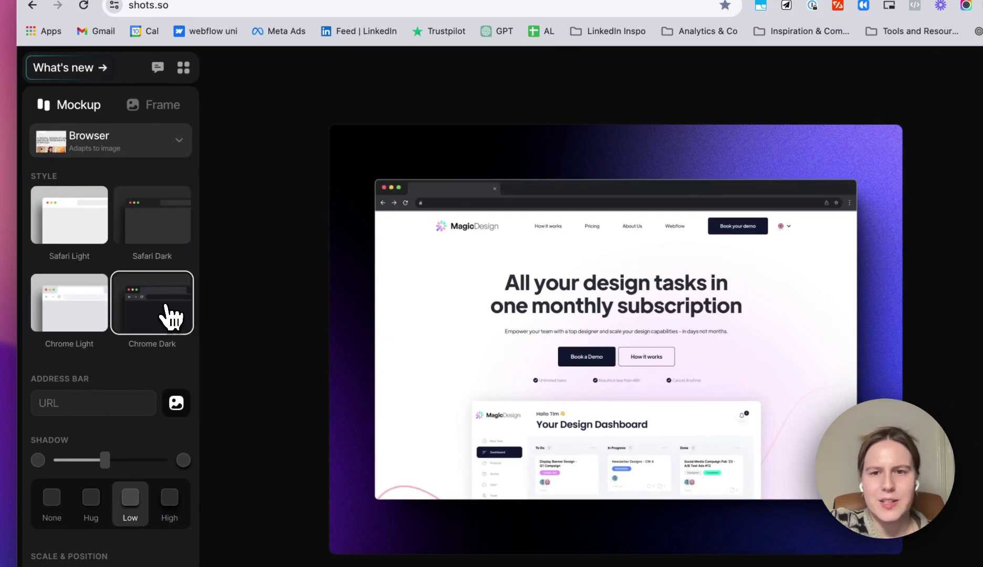
- Compare the Chrome Light style again and set the browser mockup to Chrome Dark
click(94, 324)
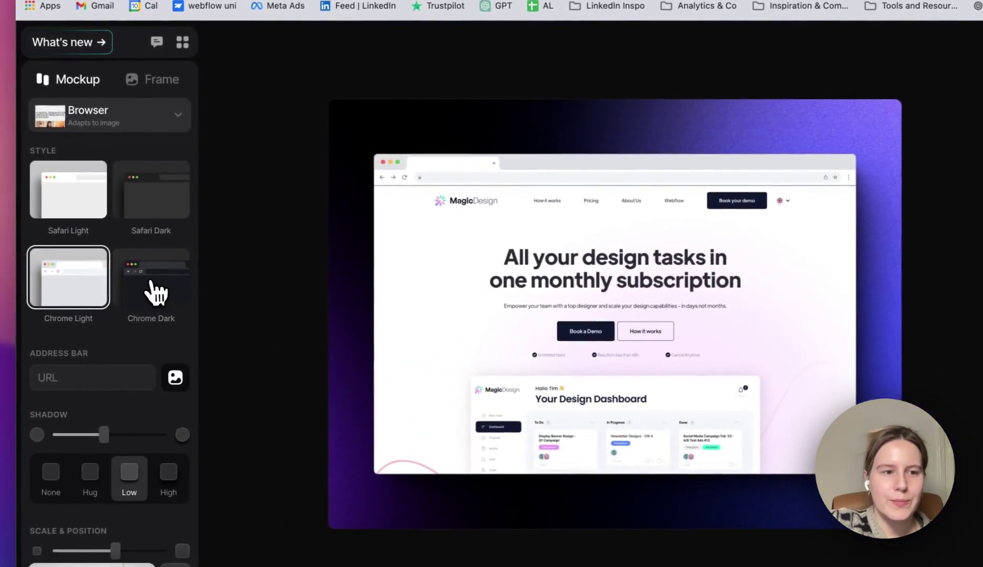
click(147, 308)
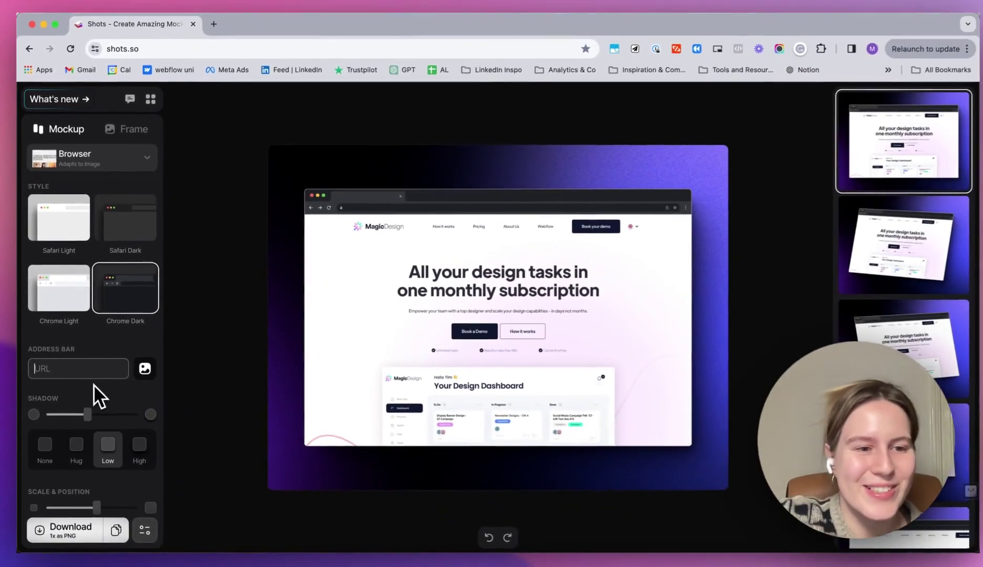
scroll(92, 384, down, 4)
scroll(92, 384, up, 4)
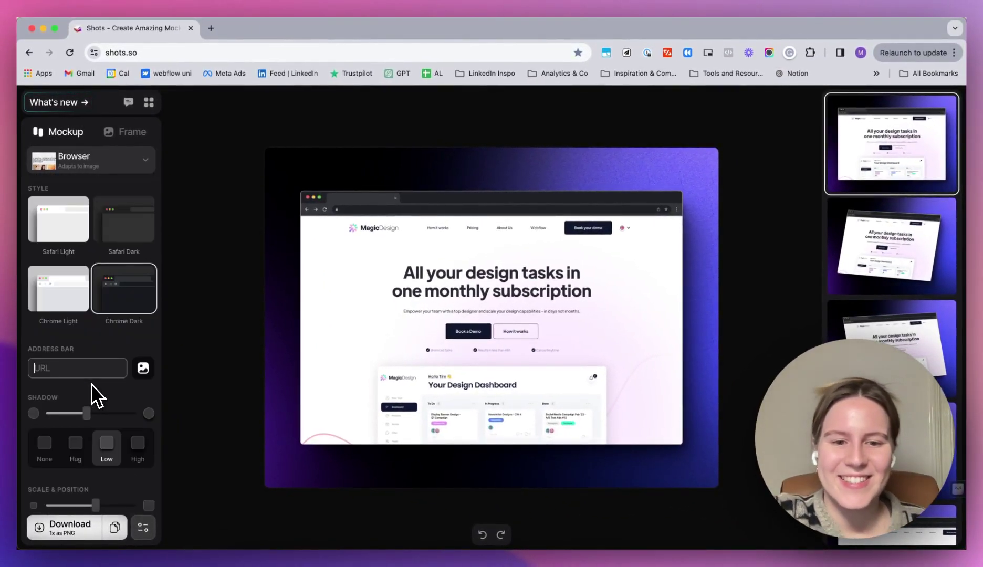